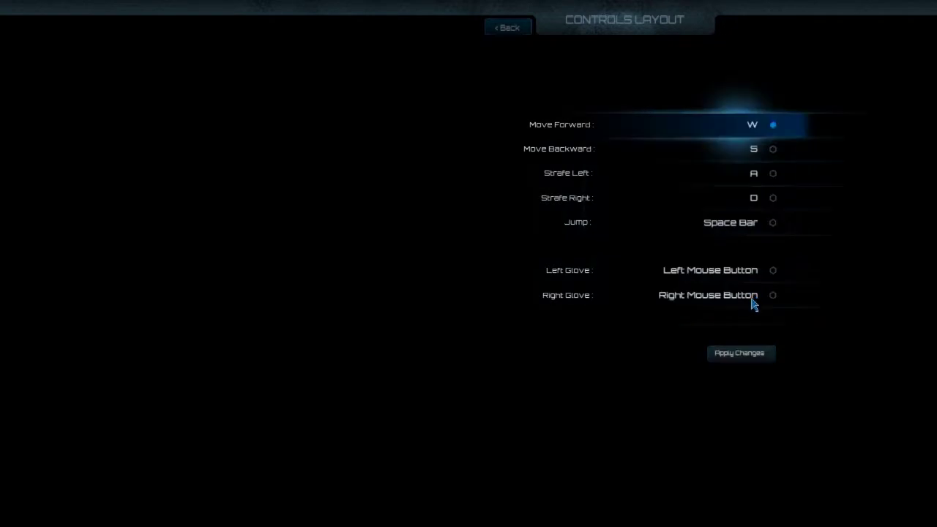
Apply the reviewed movement and glove bindings and return to the white room
left_click(754, 359)
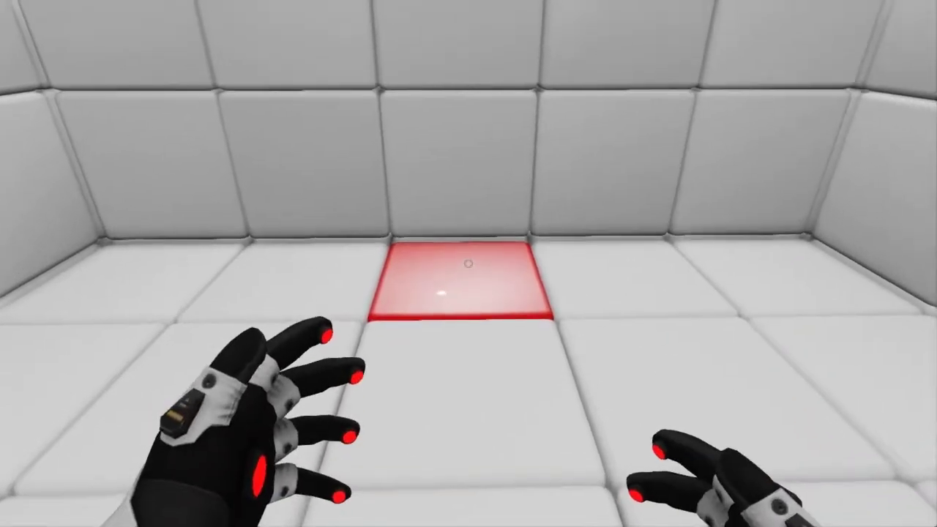
Raise and lower the red pillar in steps, then retract a red wall panel
left_click(469, 263)
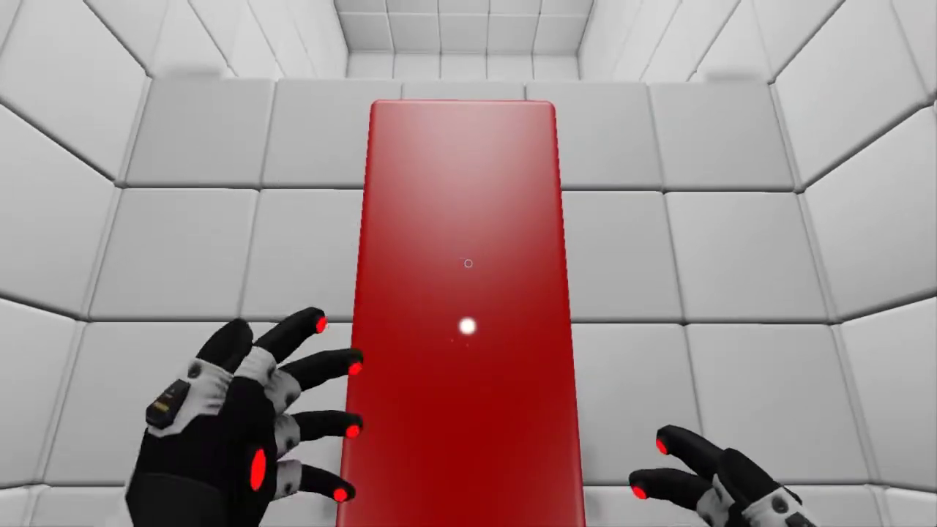
right_click(468, 264)
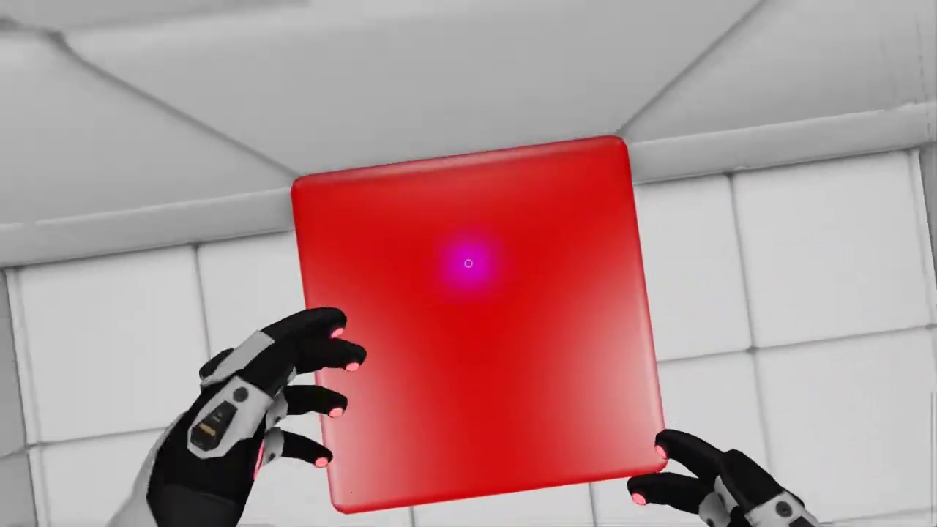
left_click(468, 264)
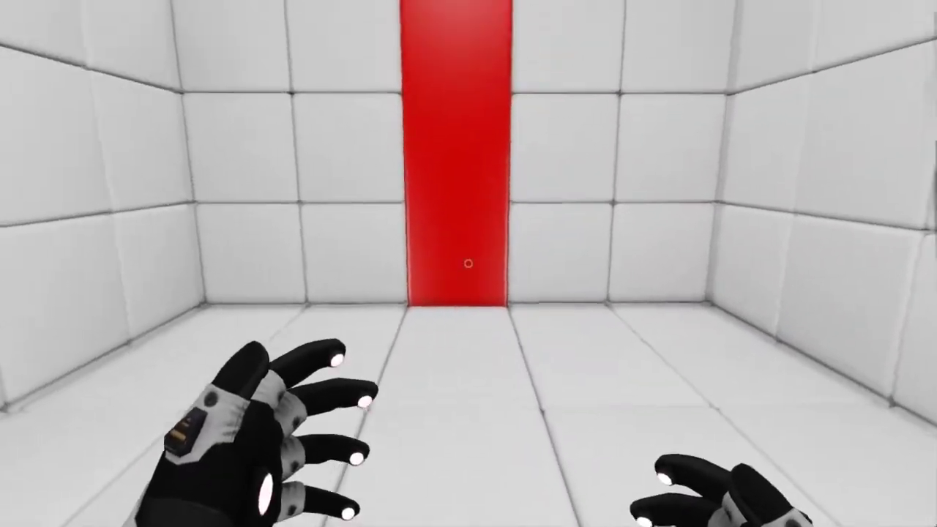
right_click(468, 264)
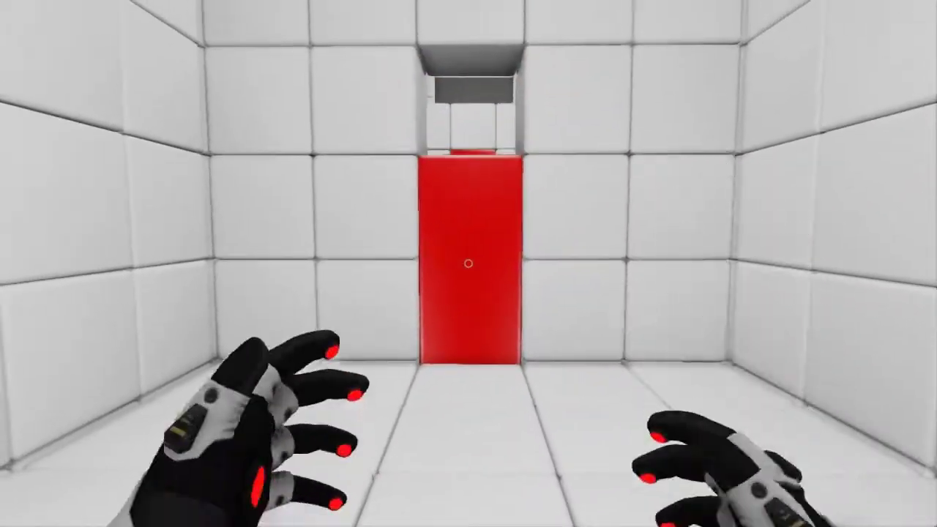
right_click(468, 264)
key("w")
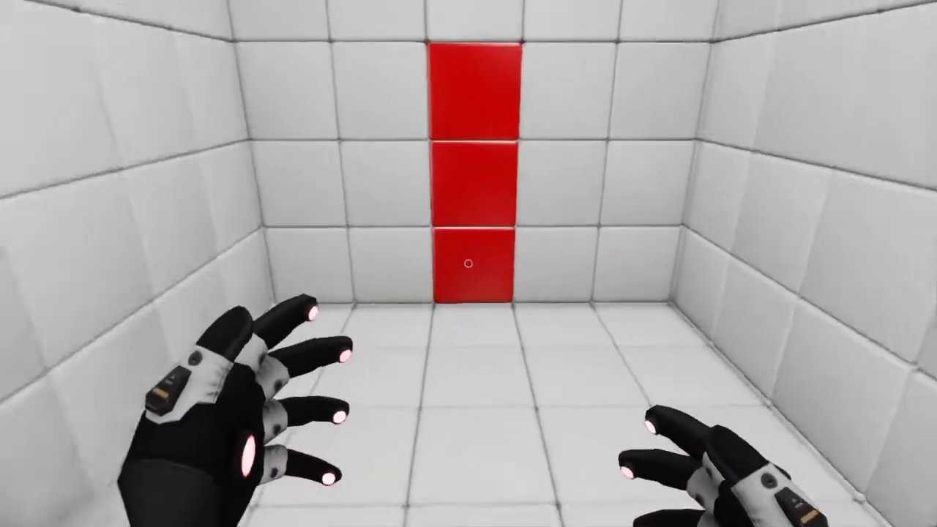
right_click(469, 264)
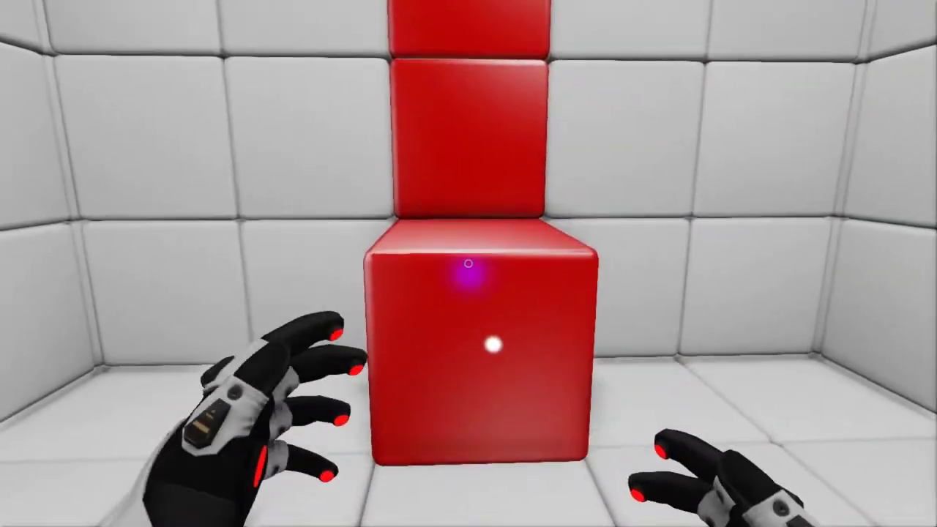
Extend the red pillar and red cube stack outward and climb onto them
left_click(468, 263)
key("w")
left_click(468, 263)
left_click(468, 263)
key("s")
left_click(468, 264)
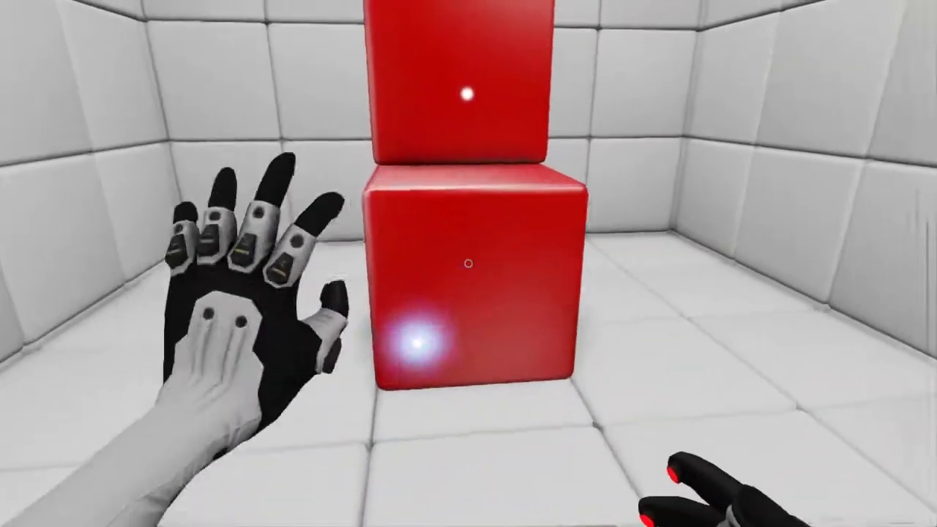
key("w")
key("w")
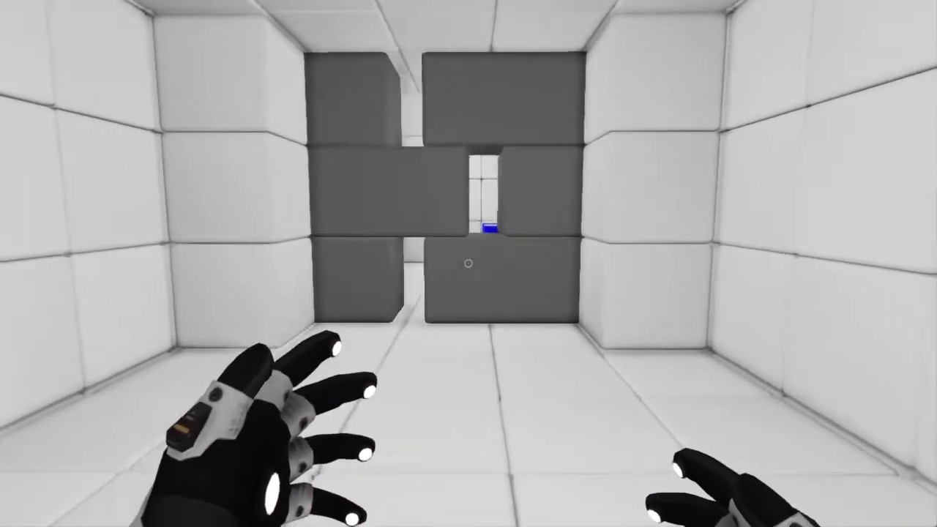
Go through the grey doorway, sink the blue floor cube, and extend a blue wall cube
key("w")
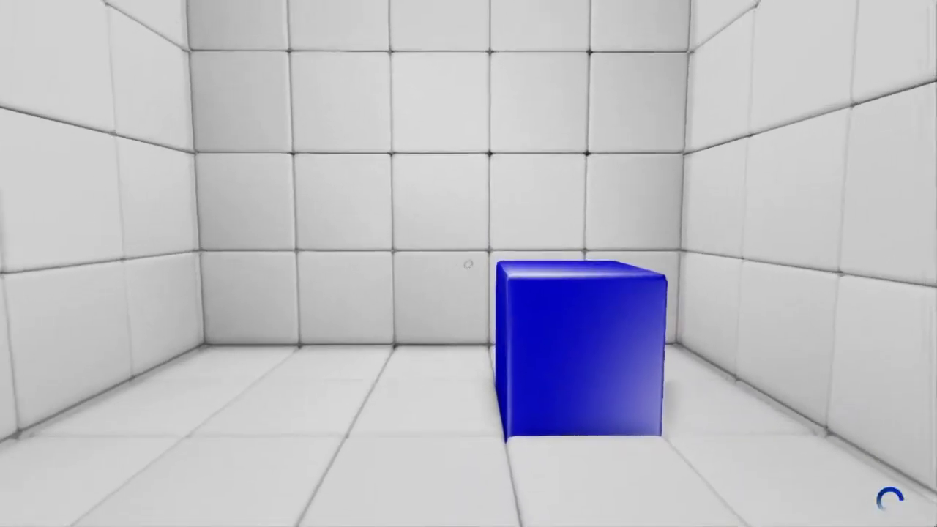
key("w")
left_click(469, 263)
key("space")
left_click_drag(468, 264, 468, 264)
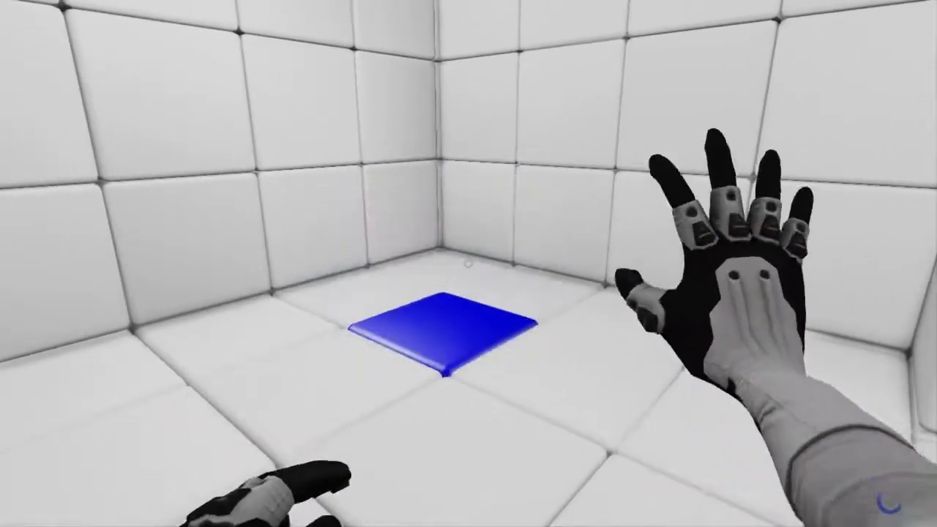
left_click(468, 264)
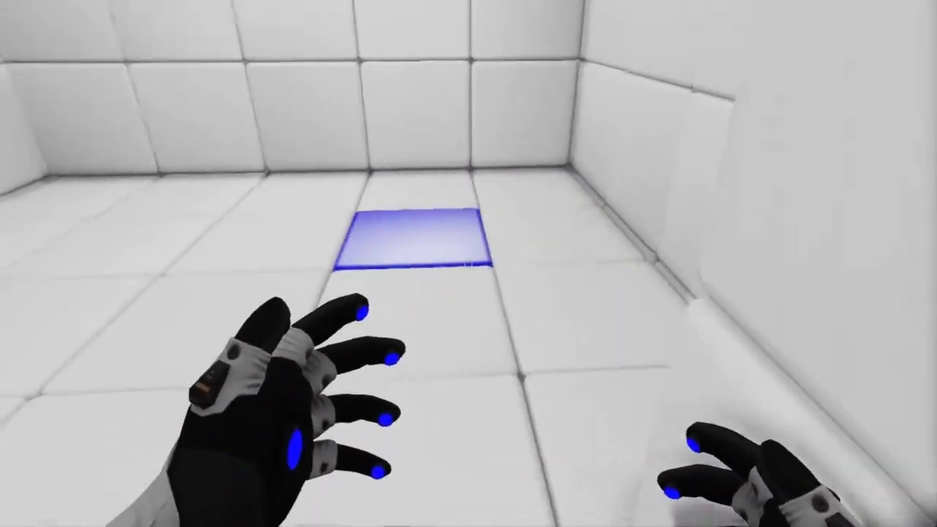
left_click_drag(468, 263, 469, 264)
left_click(469, 264)
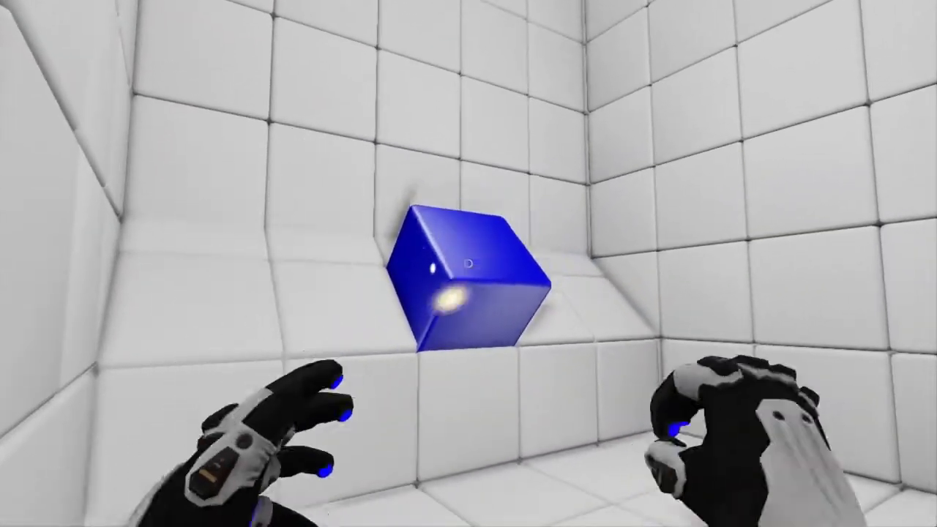
Retract the blue cube into the wall and extend the yellow block
left_click(468, 263)
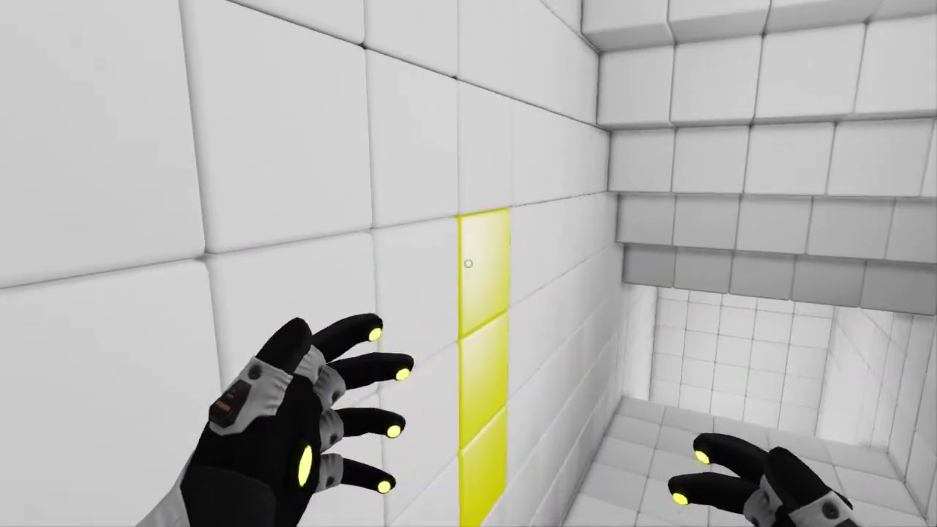
left_click(468, 263)
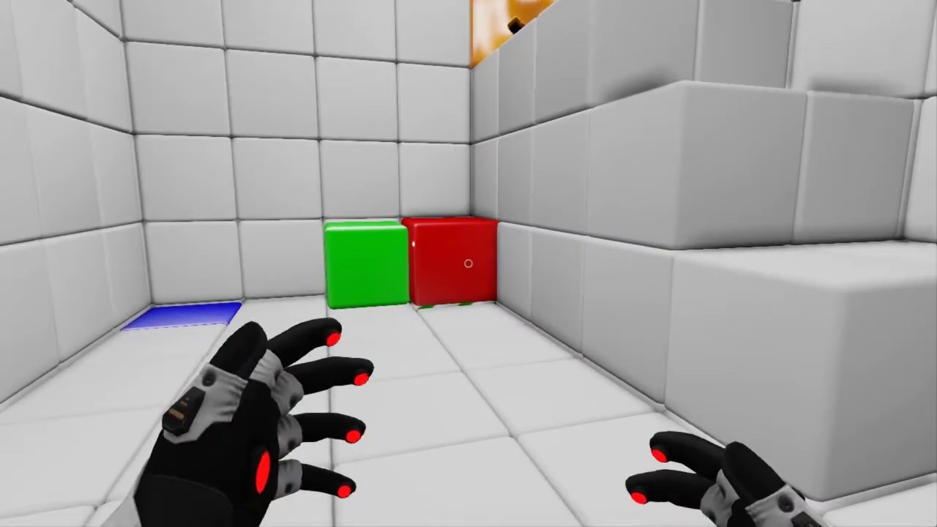
Extend two red blocks beside the green cube, then walk around the room
left_click(469, 263)
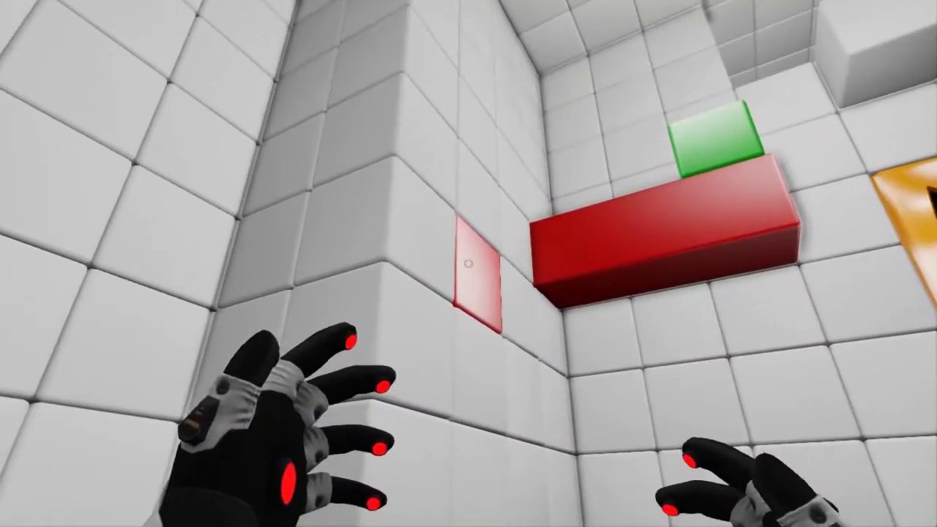
left_click(468, 263)
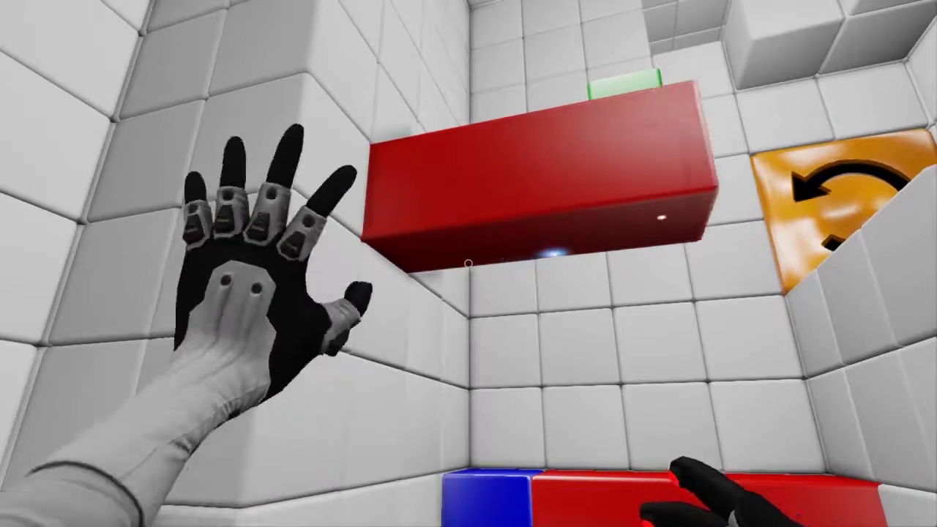
left_click_drag(469, 264, 468, 263)
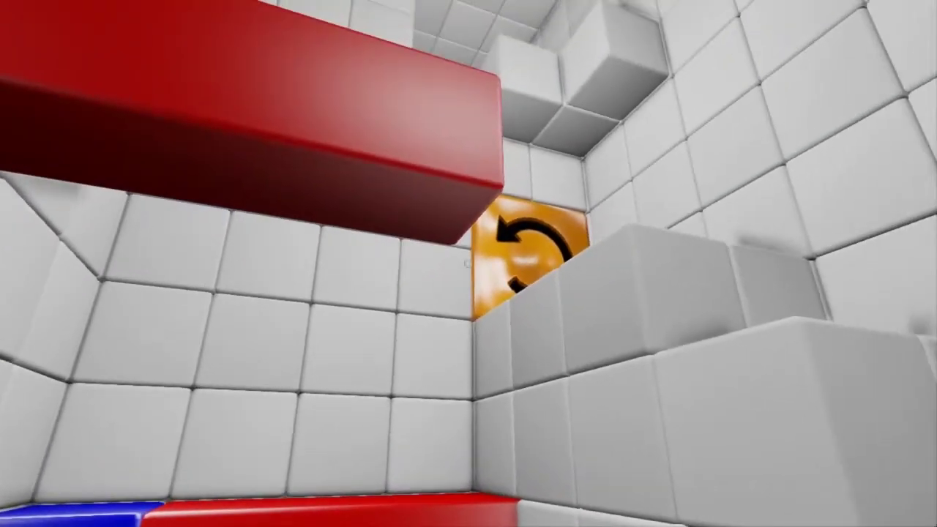
key("w")
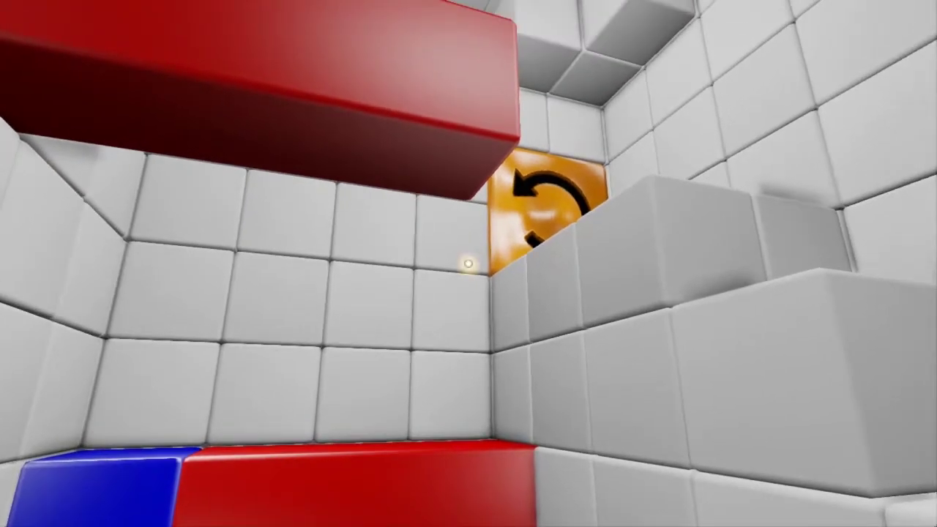
key("w")
Raise a red floor tile and extend it to push the green cube up
left_click_drag(468, 264, 469, 264)
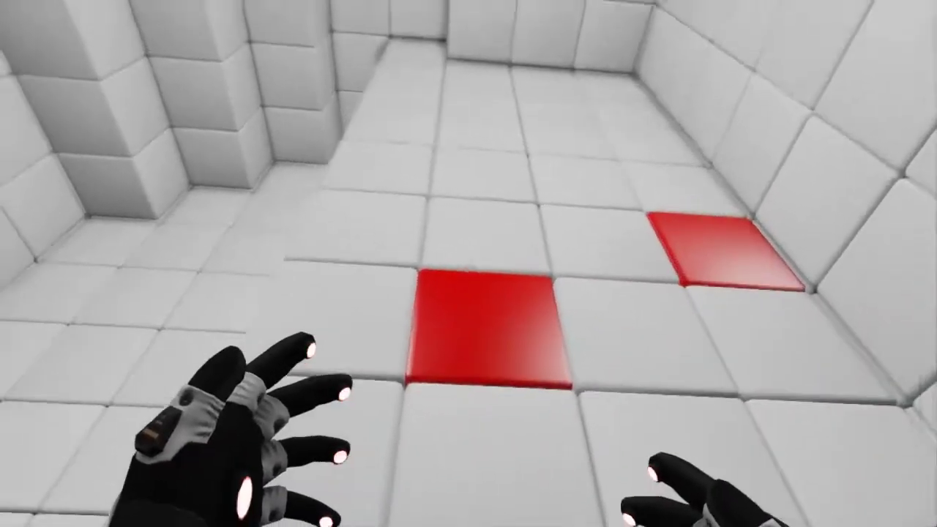
left_click(469, 264)
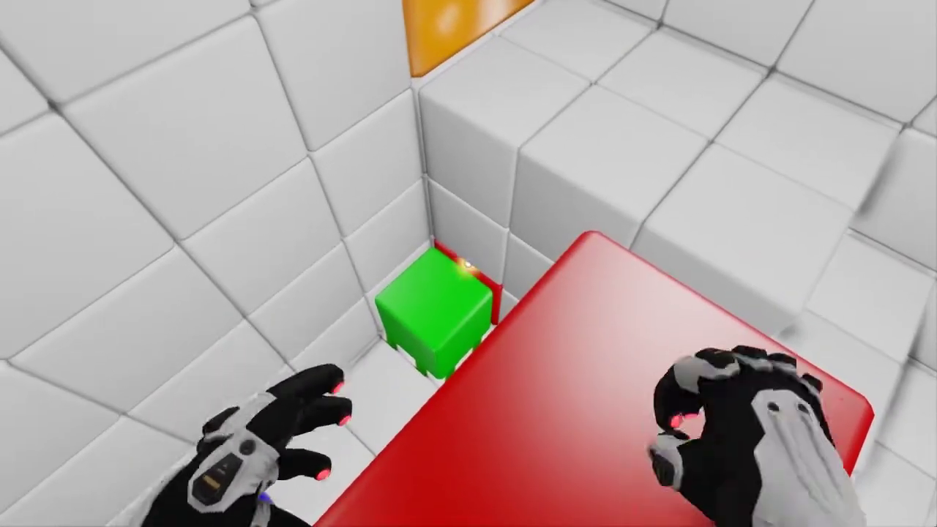
left_click(469, 264)
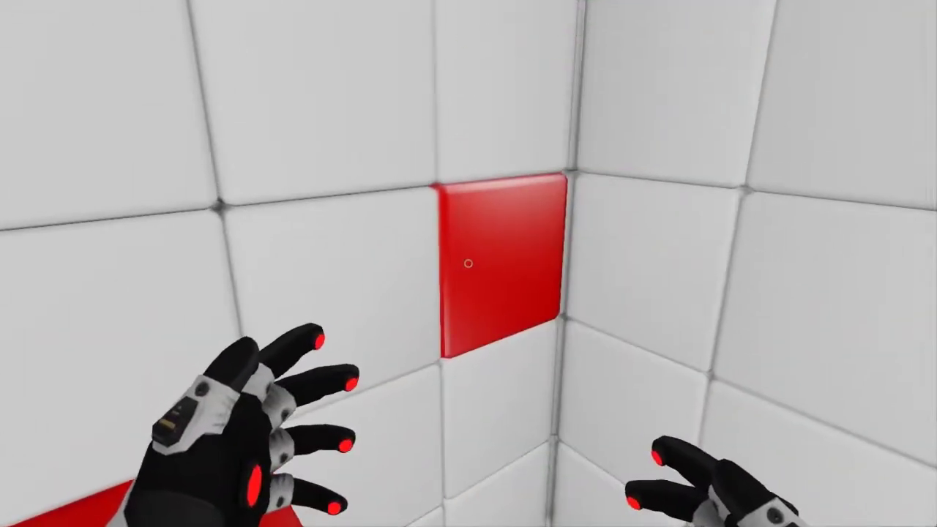
left_click(468, 263)
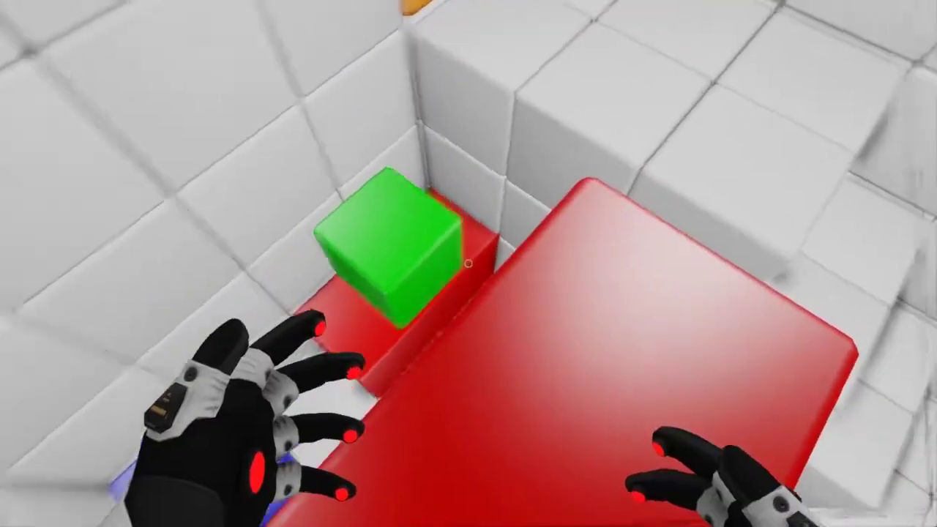
Drop the green cube, extend the blue block, and push the cube out on the red block
right_click(468, 264)
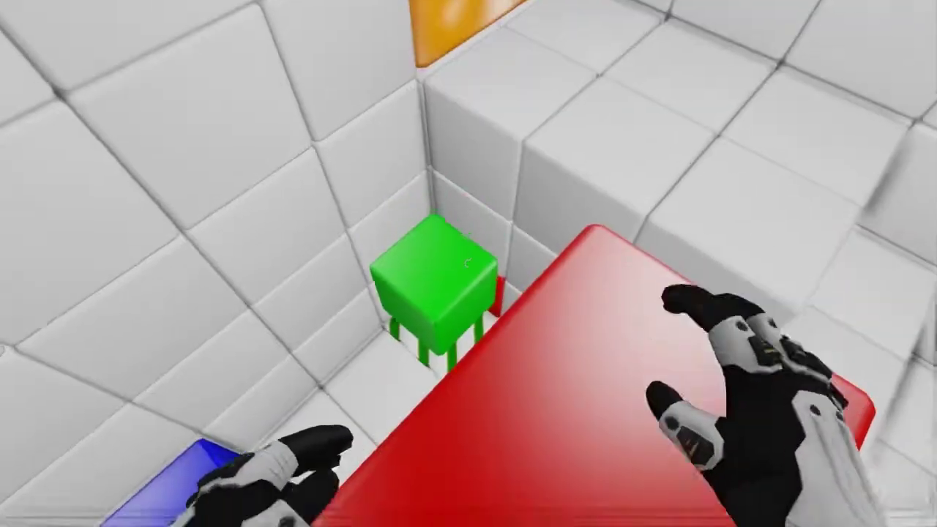
left_click(468, 263)
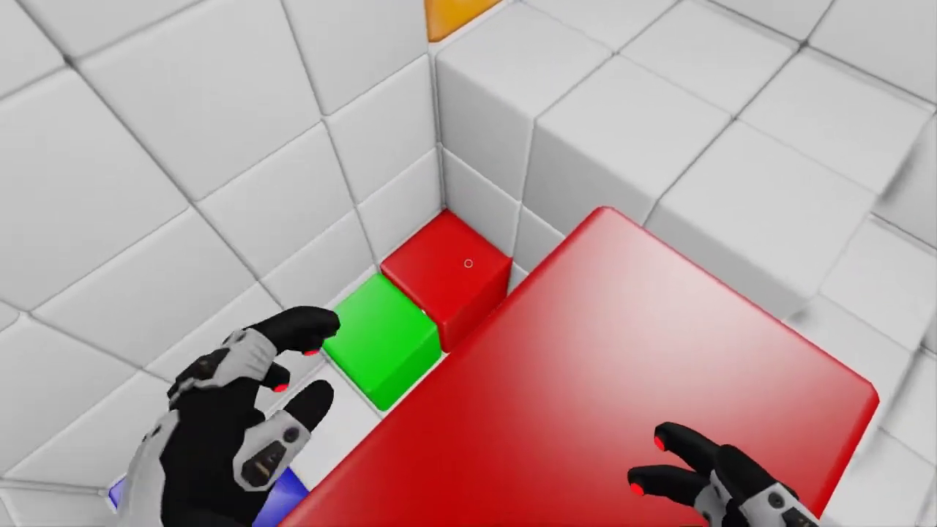
left_click(468, 264)
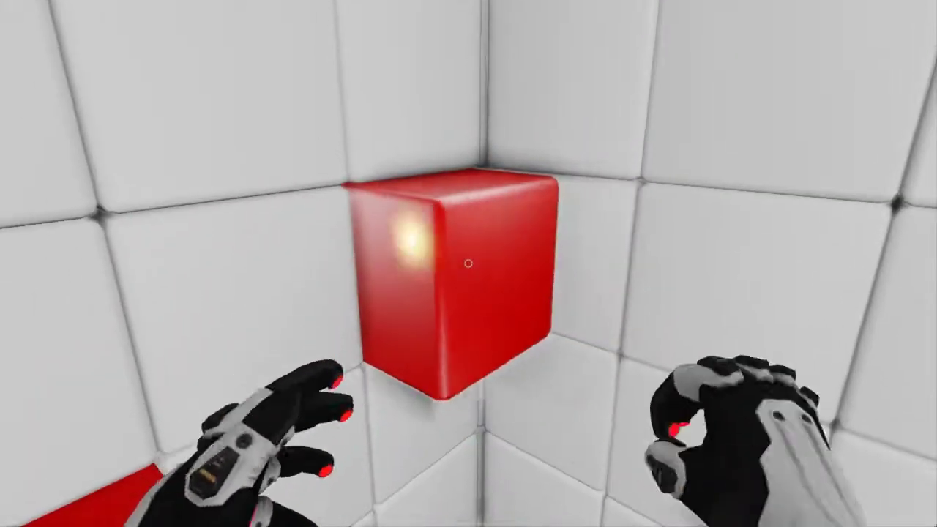
left_click(469, 263)
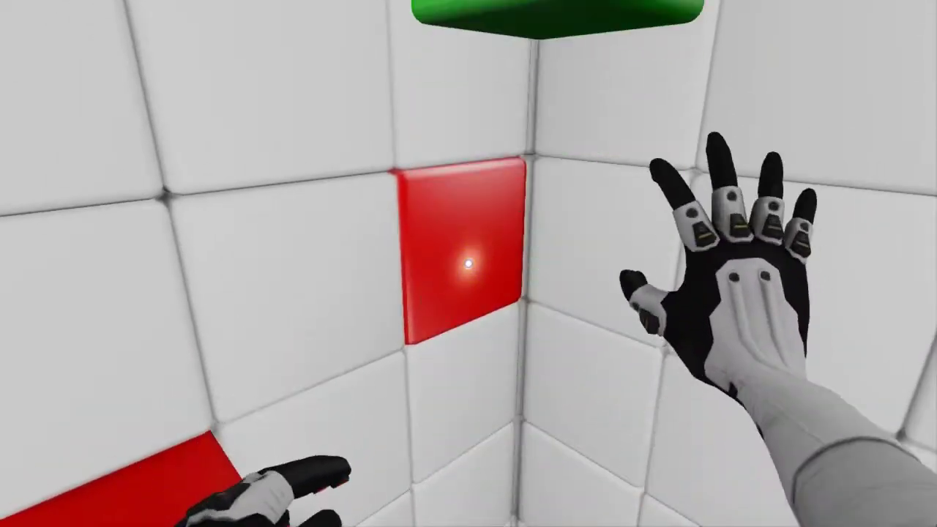
right_click(468, 263)
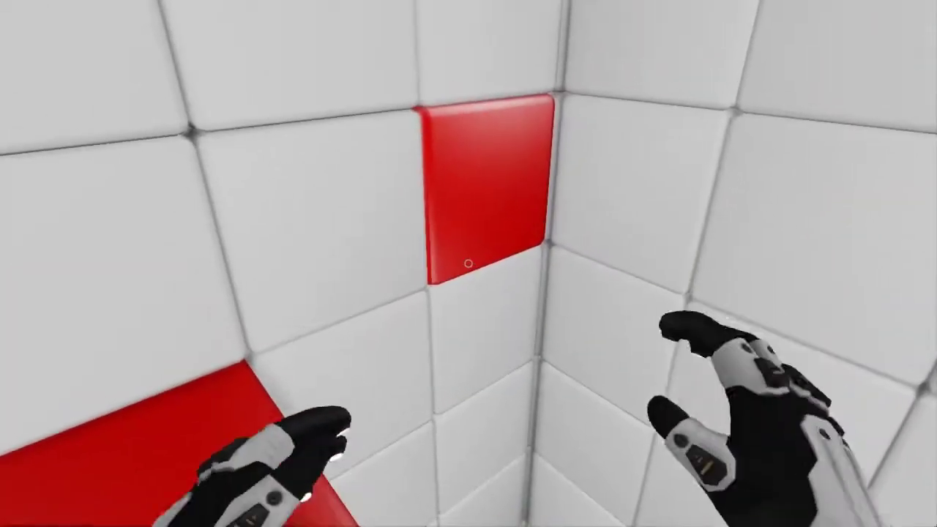
right_click(469, 264)
left_click(468, 263)
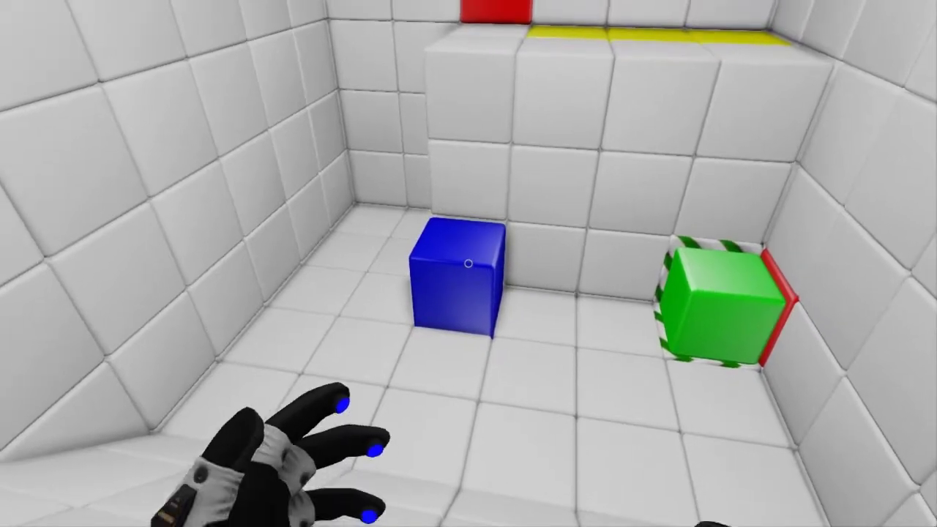
Sink the blue cube, extend the red wall cube under the green cube, then retract it
right_click(467, 262)
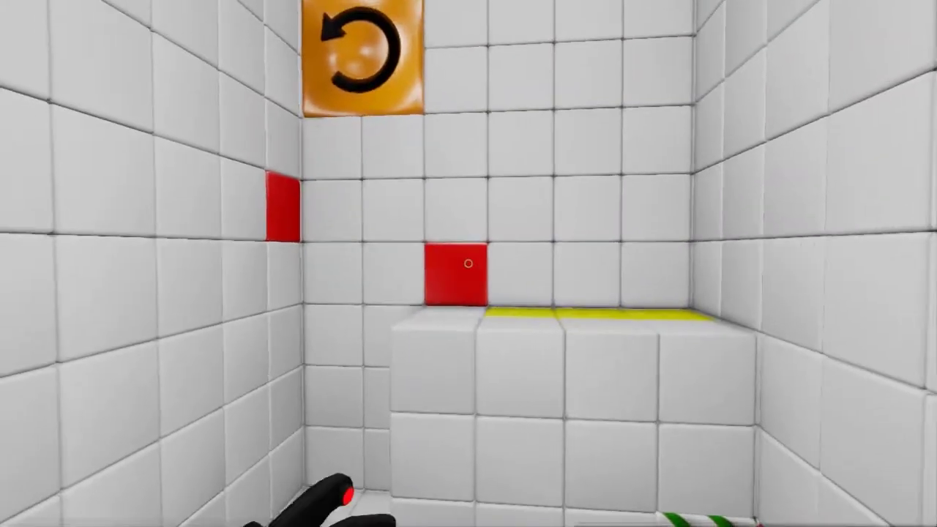
right_click(467, 263)
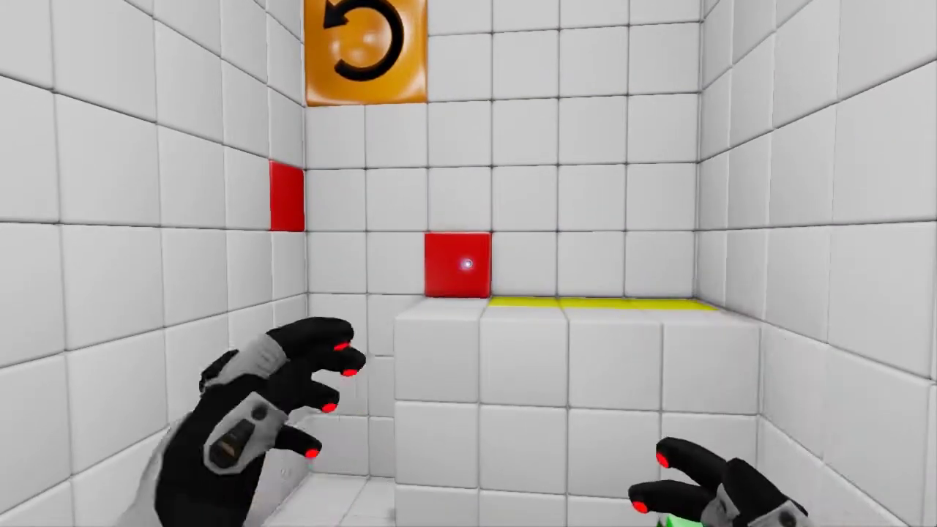
left_click(468, 263)
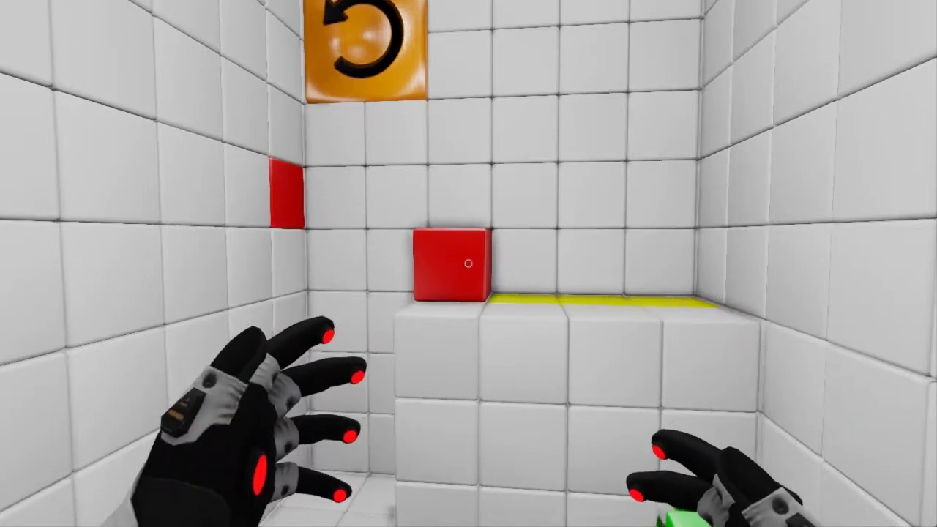
left_click(468, 263)
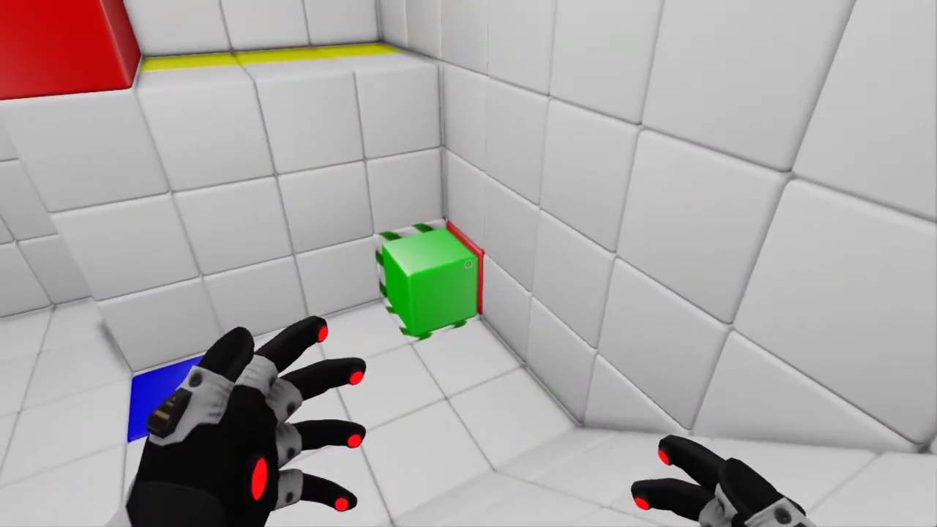
left_click(468, 263)
left_click(468, 263)
left_click(468, 263)
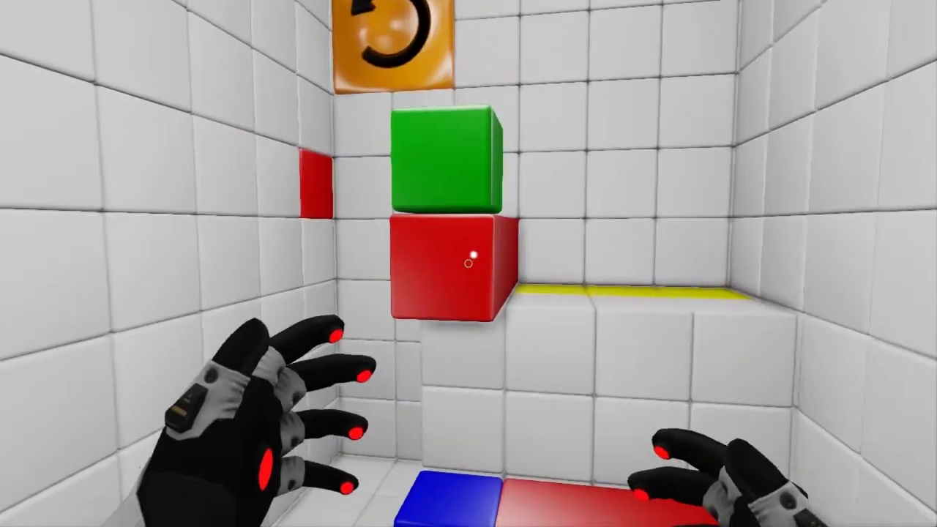
right_click(468, 263)
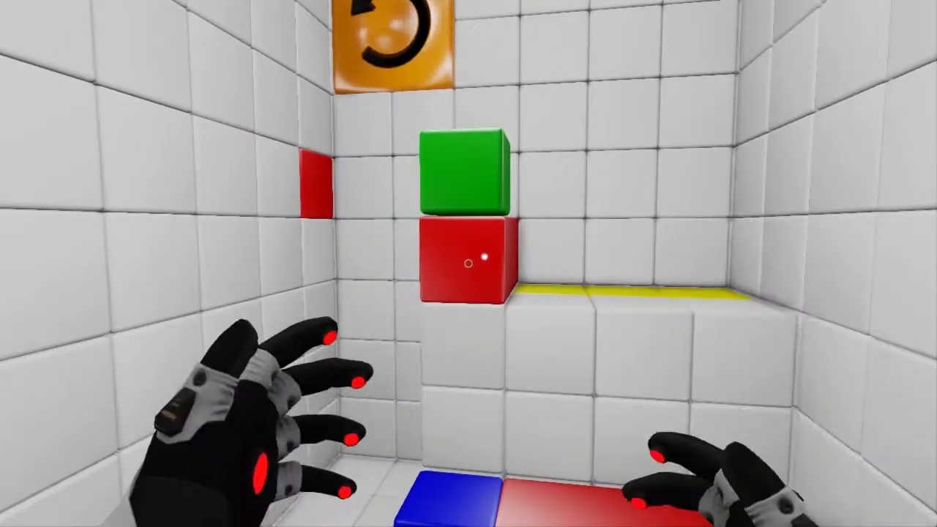
right_click(468, 262)
right_click(468, 263)
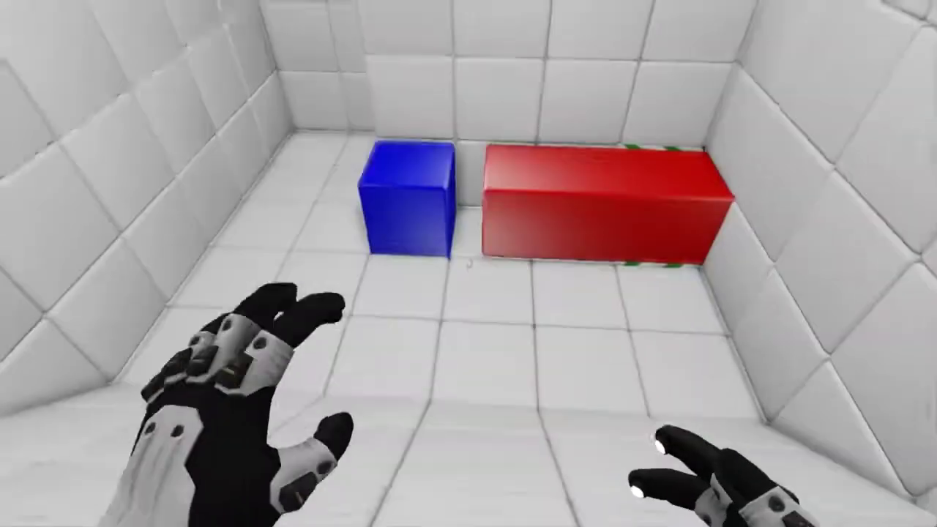
Shorten the red floor block, then extend red wall cubes to raise the green cube
right_click(468, 263)
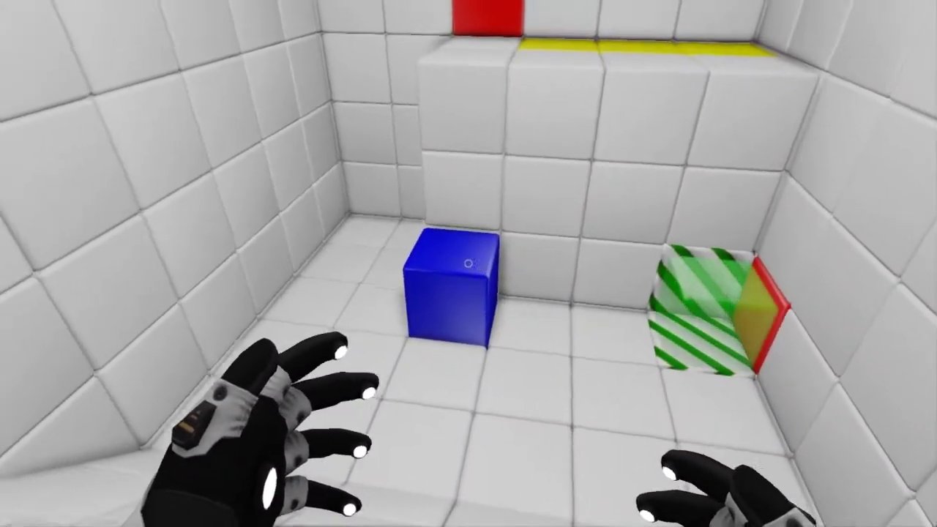
right_click(469, 264)
left_click(468, 264)
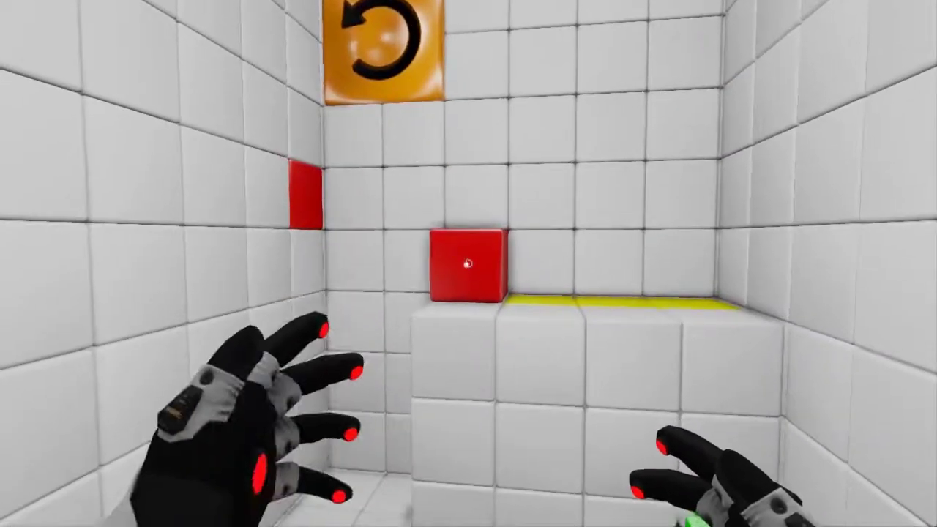
left_click(469, 264)
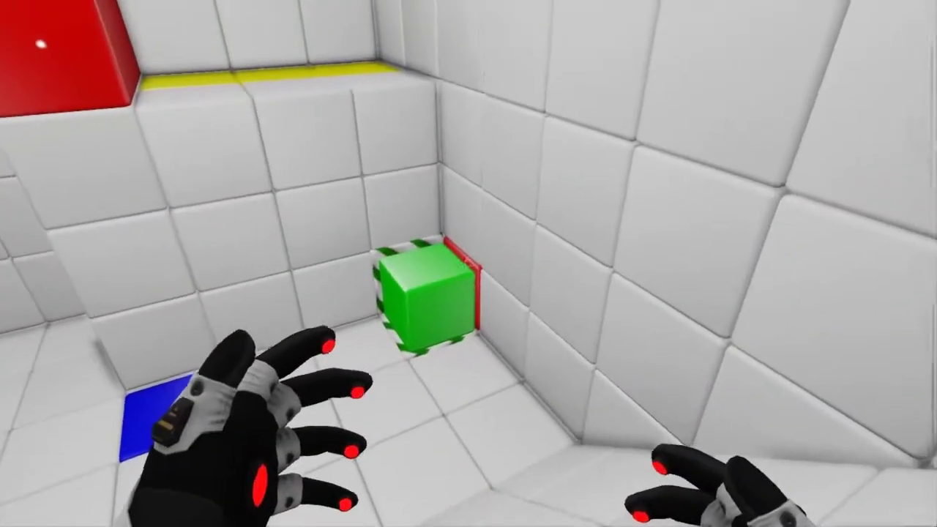
left_click(469, 263)
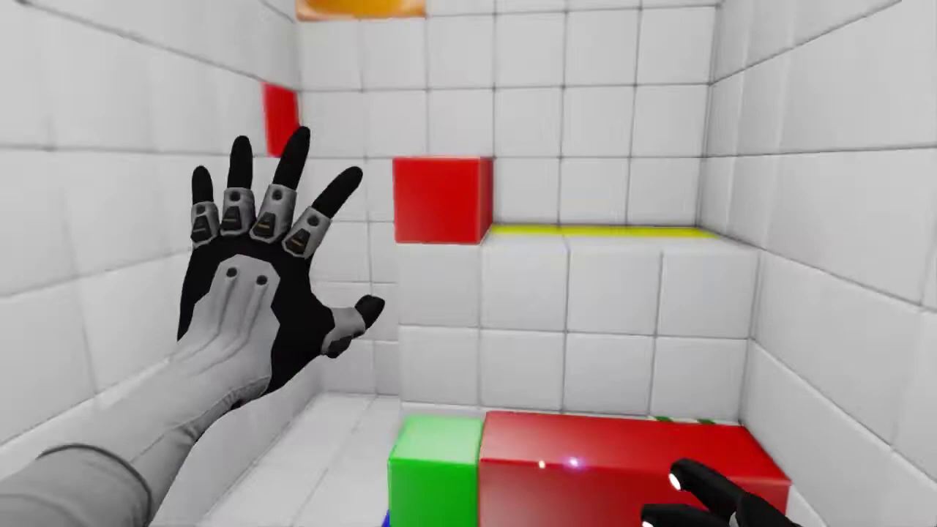
left_click(468, 264)
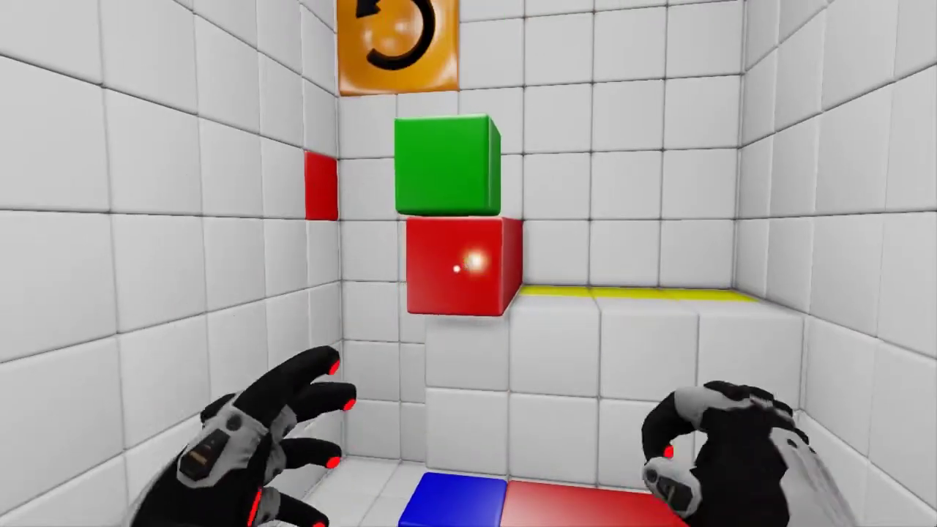
right_click(468, 264)
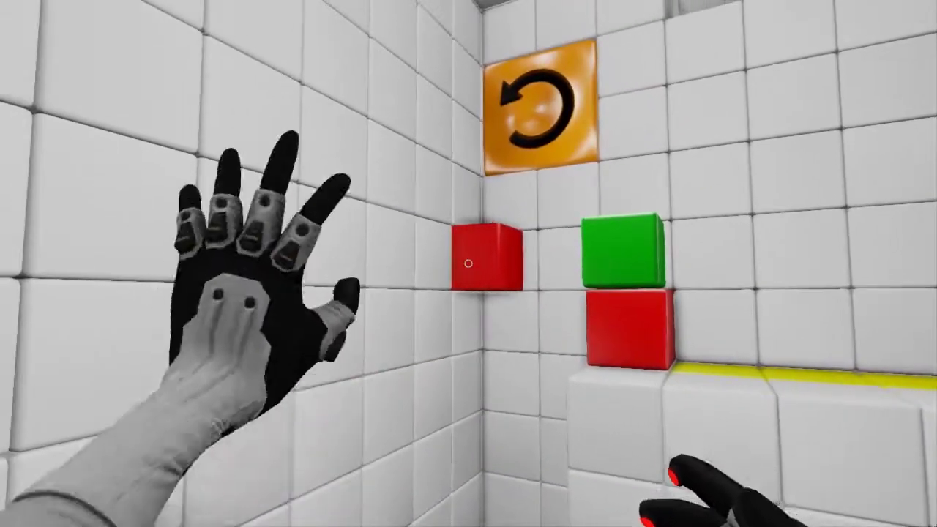
left_click(468, 264)
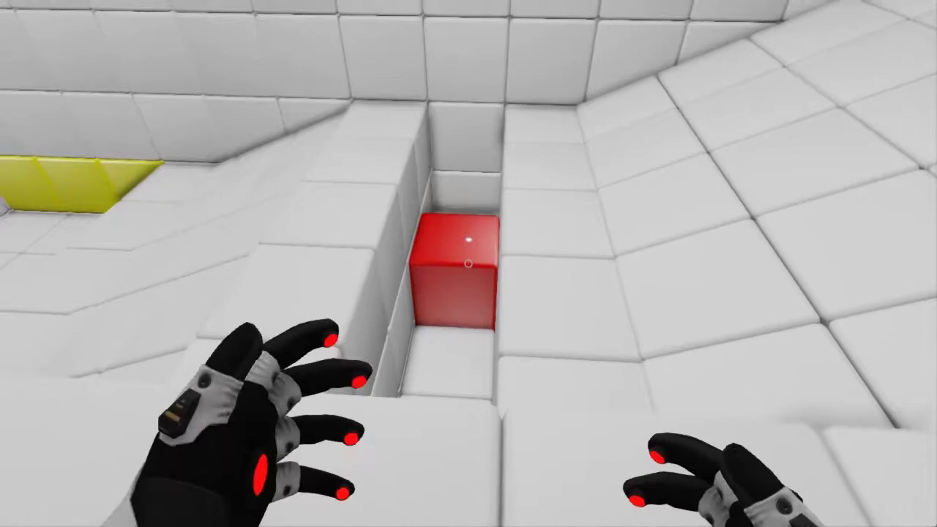
Extrude the red trench block, yellow blocks and two red cubes, then release the green ball
left_click(468, 264)
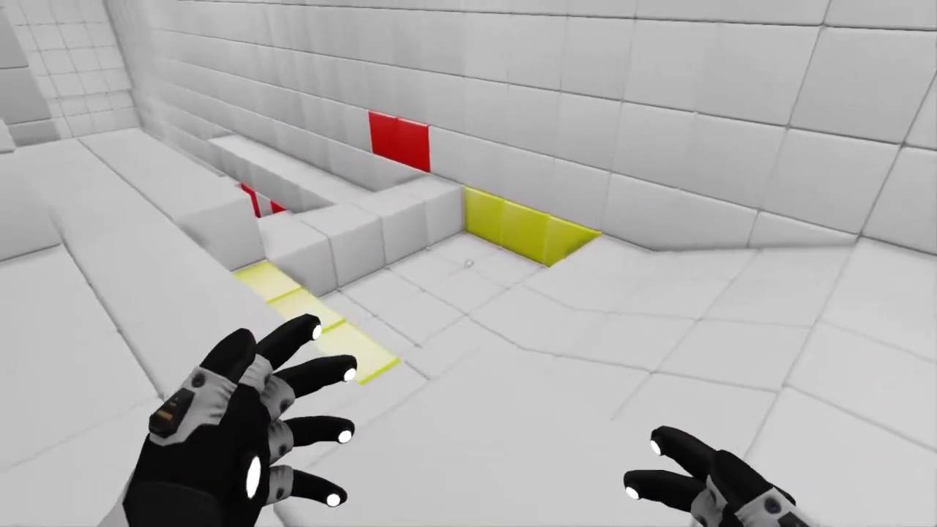
left_click(468, 263)
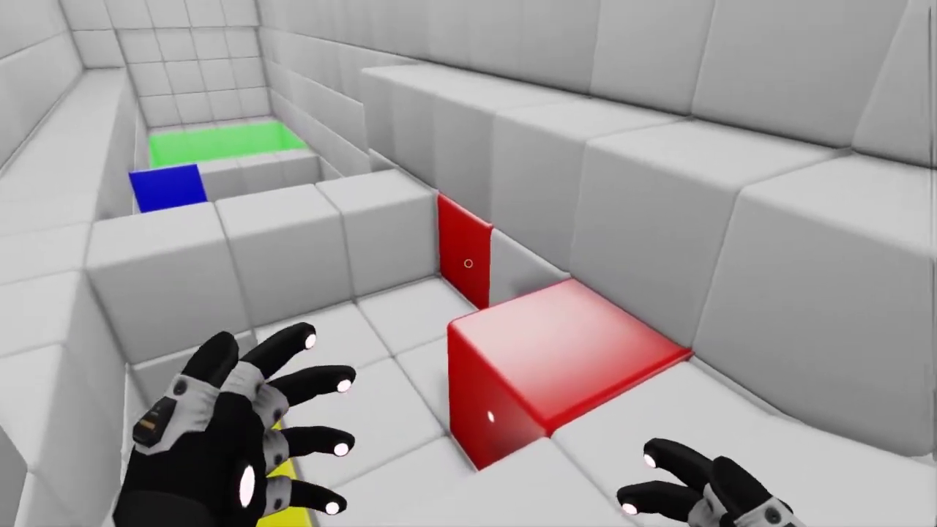
left_click(468, 264)
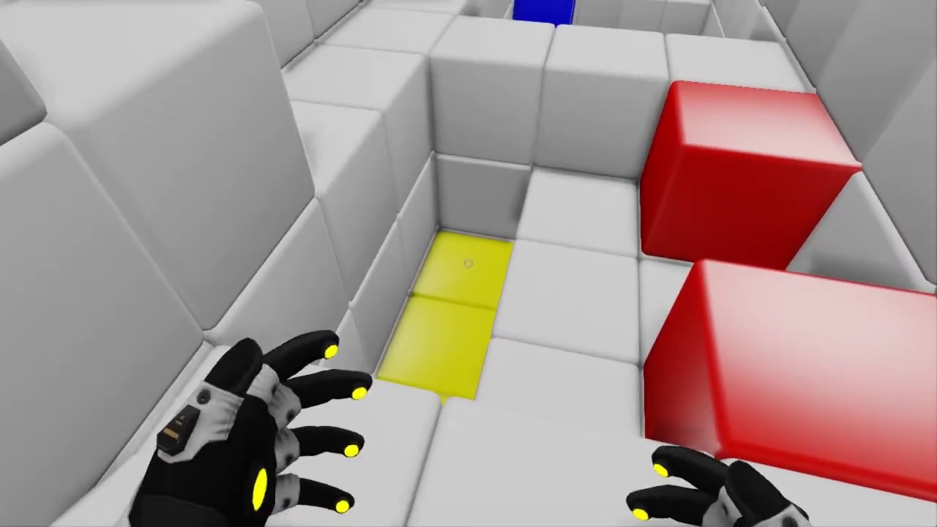
left_click(467, 264)
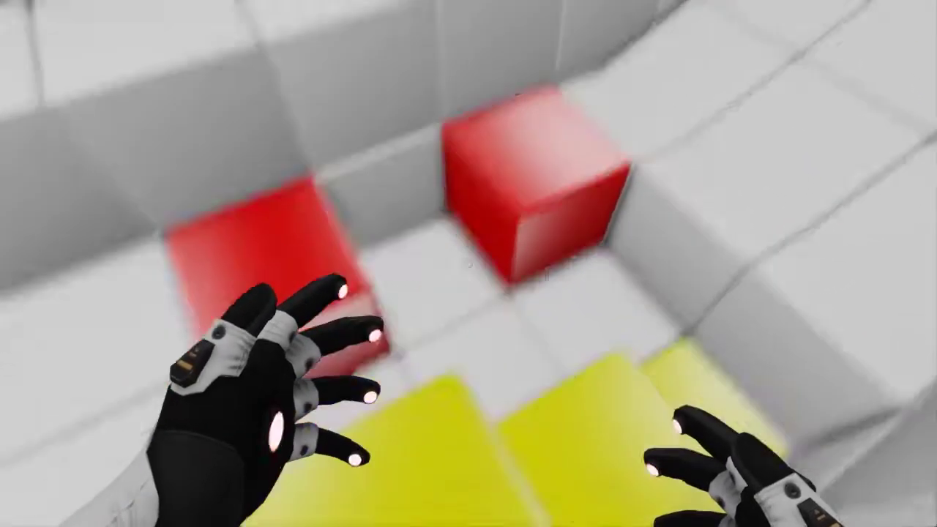
left_click(469, 264)
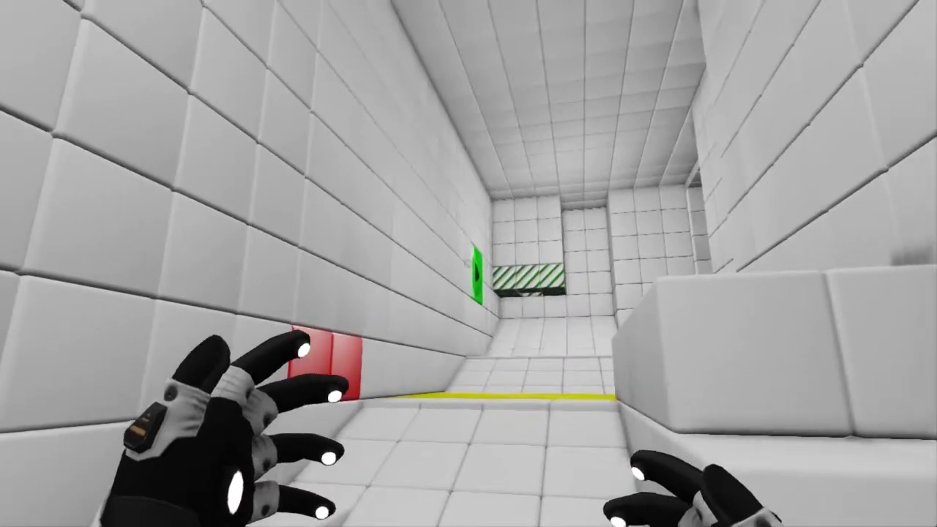
left_click(468, 263)
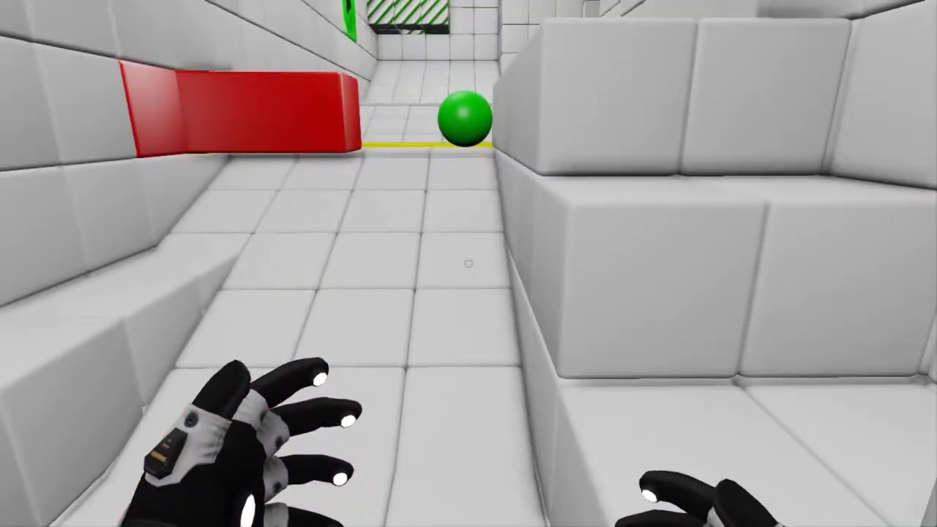
Approach the green ball, raise it on the yellow block, then retract the block
key("w")
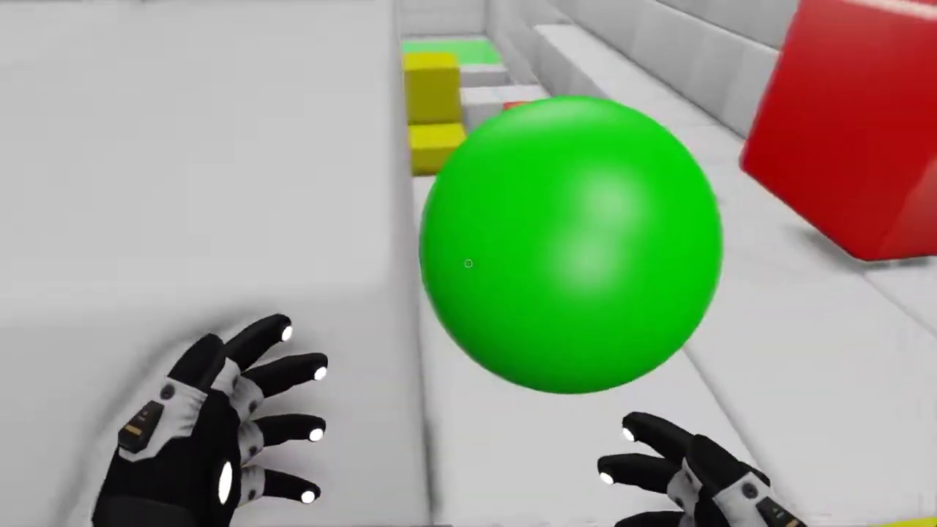
key("s")
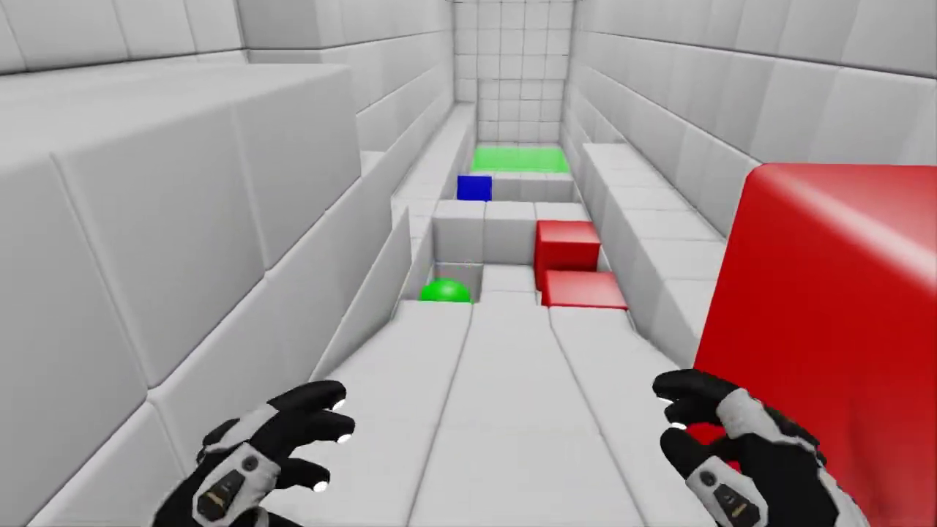
key("w")
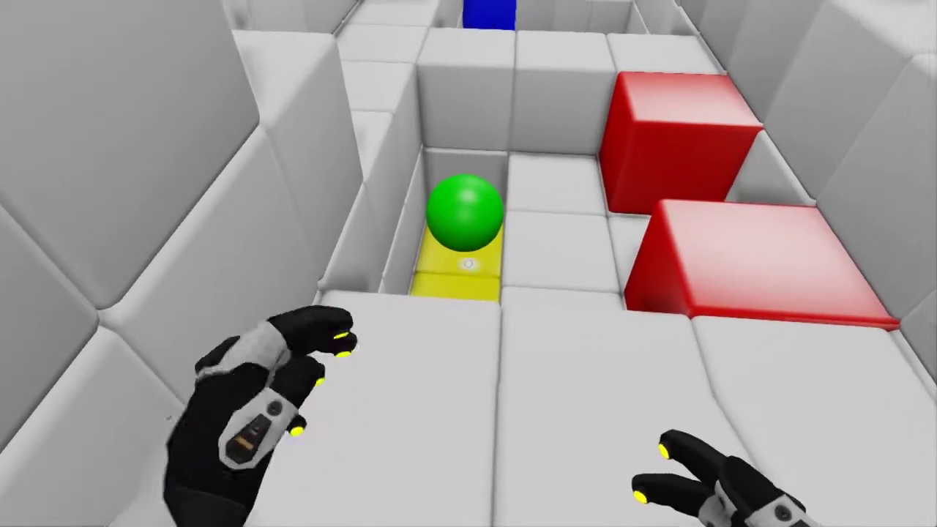
left_click(468, 264)
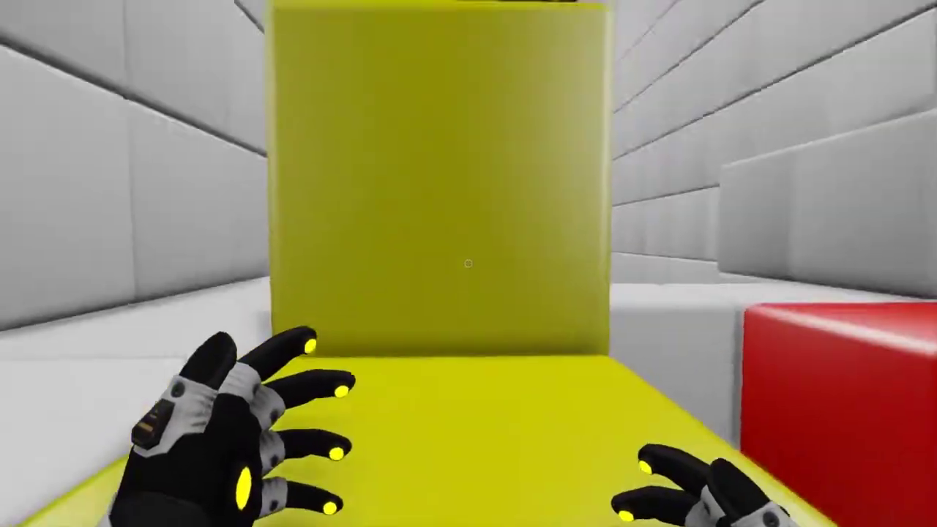
right_click(469, 264)
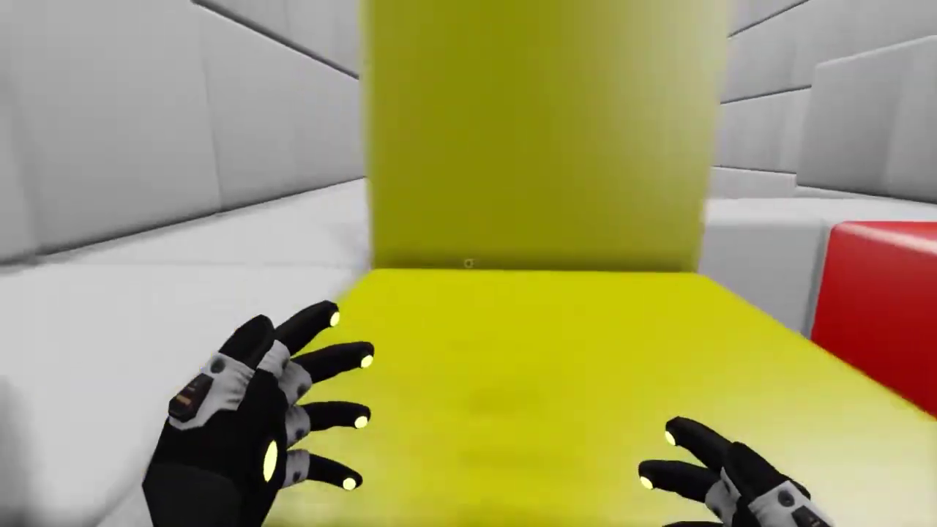
Walk up the corridor, looking over the yellow block, ball and red cubes
key("w")
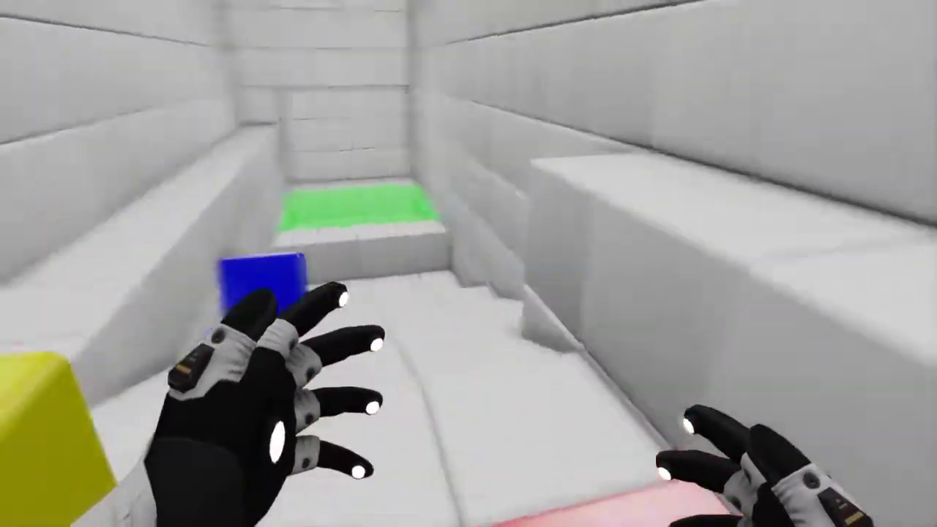
key("w")
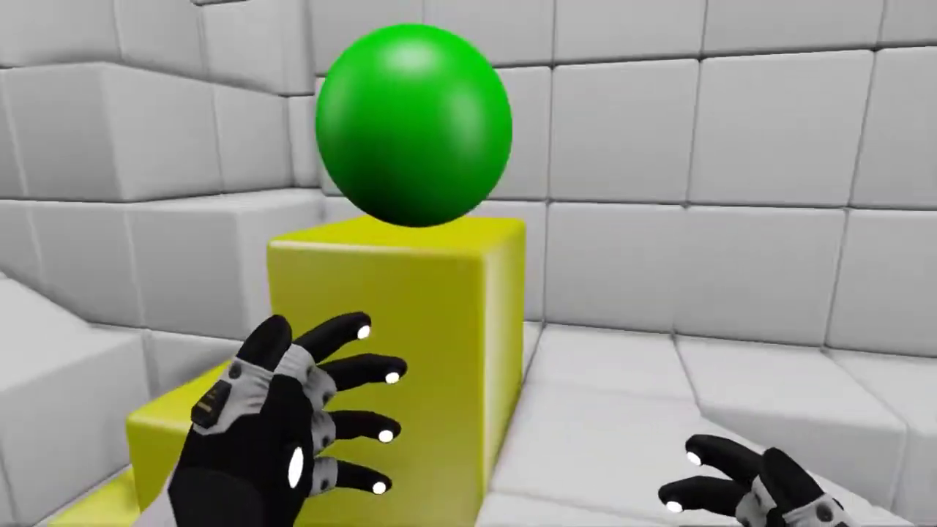
key("w")
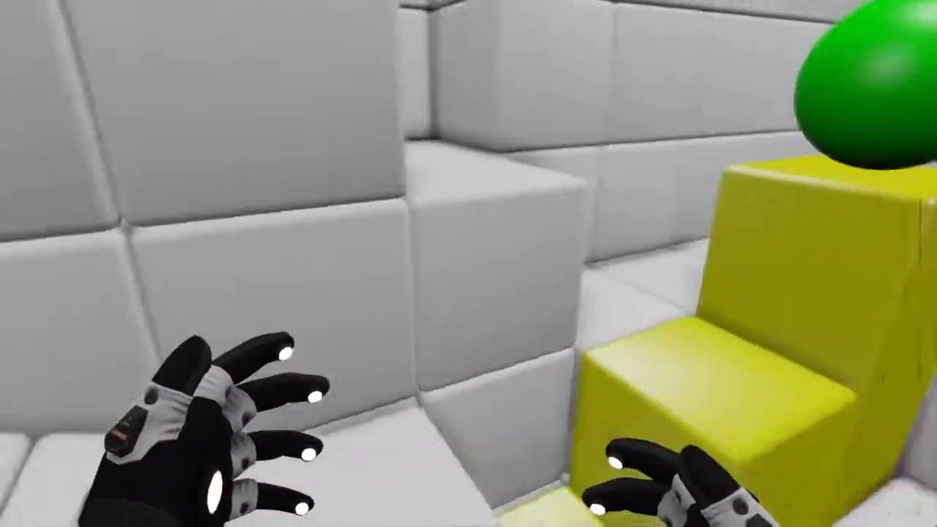
key("w")
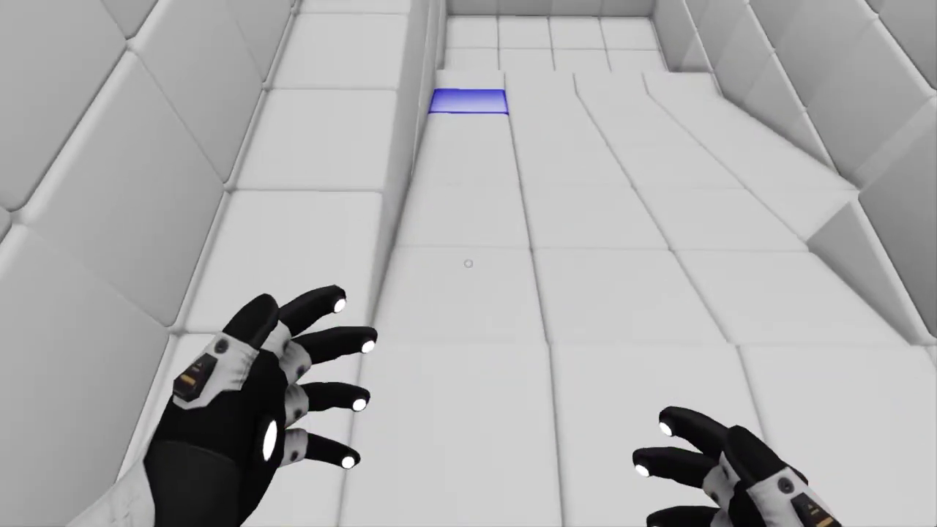
key("w")
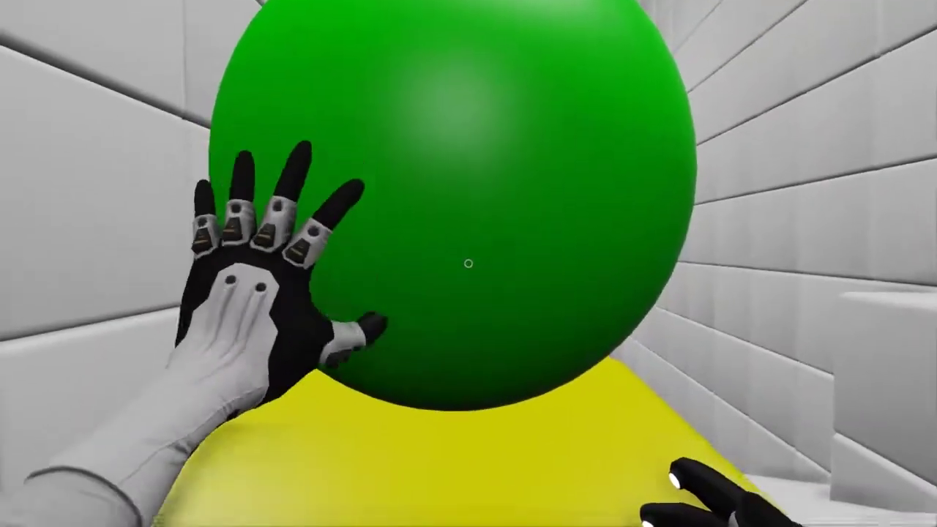
key("a")
key("d")
key("w")
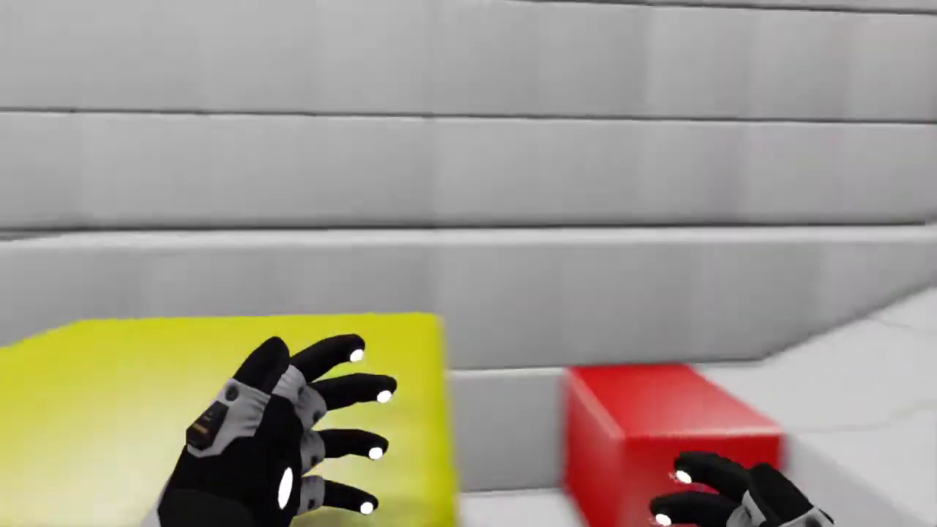
key("w")
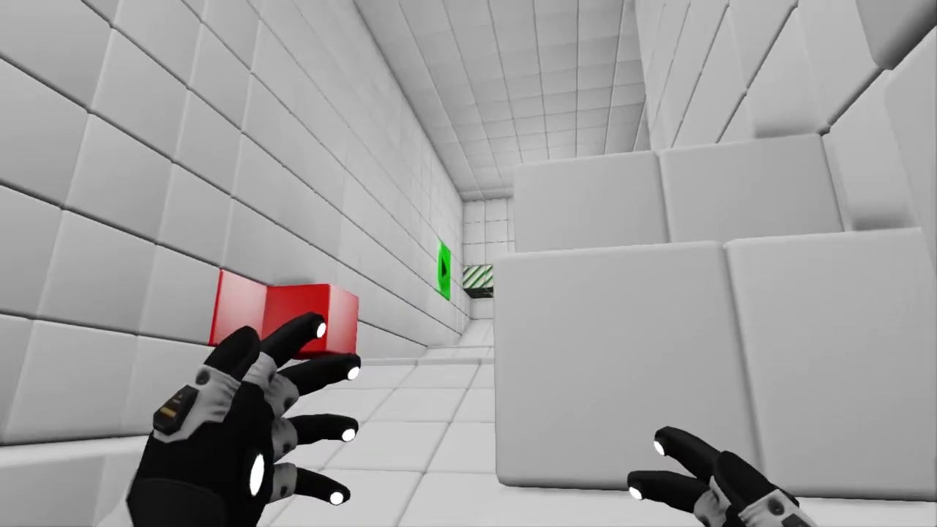
Activate the red wall block and raise the yellow block under the ball
left_click(468, 264)
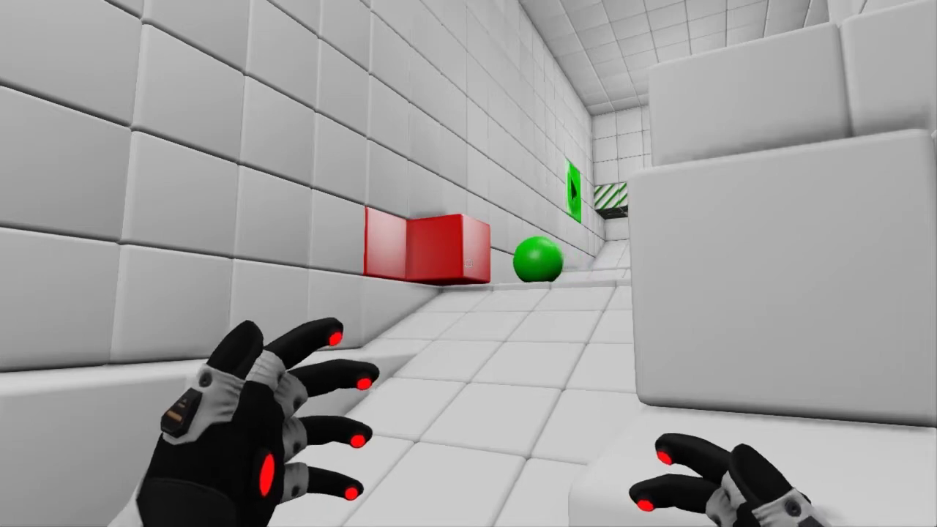
left_click(468, 263)
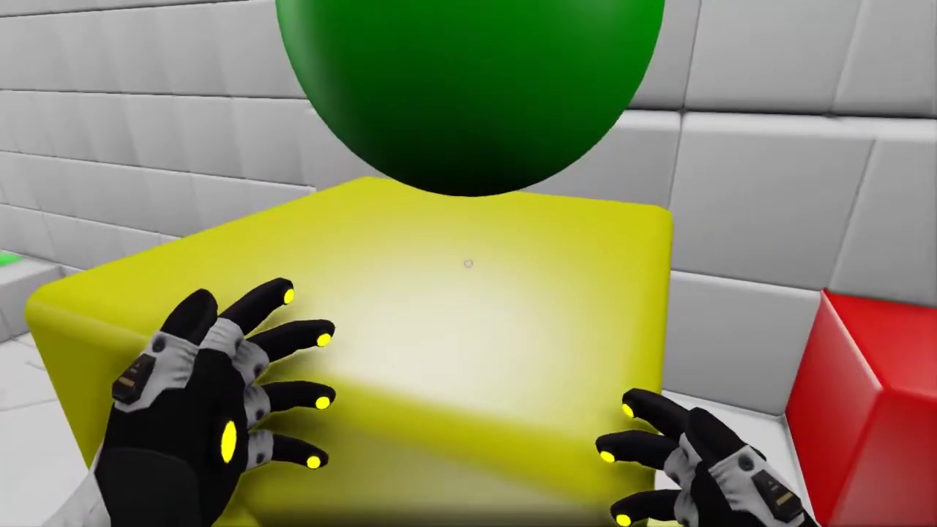
left_click(469, 264)
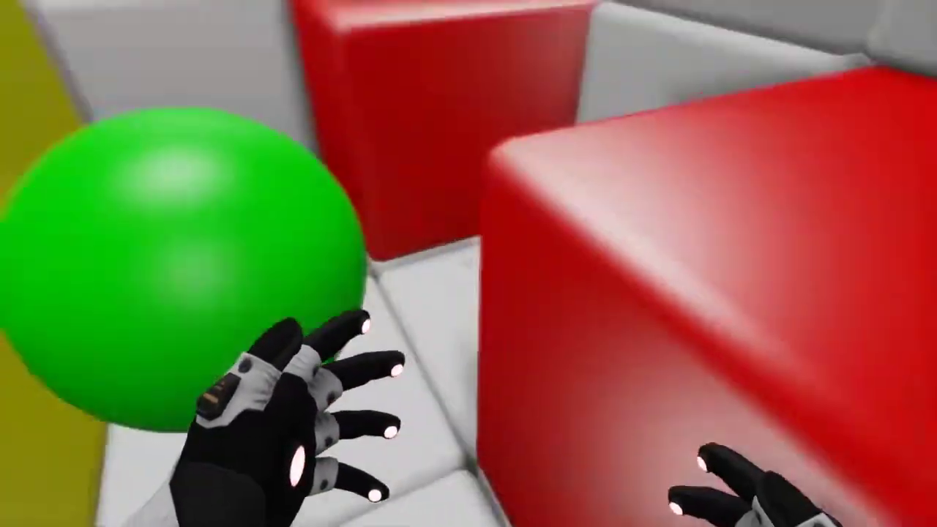
left_click(469, 263)
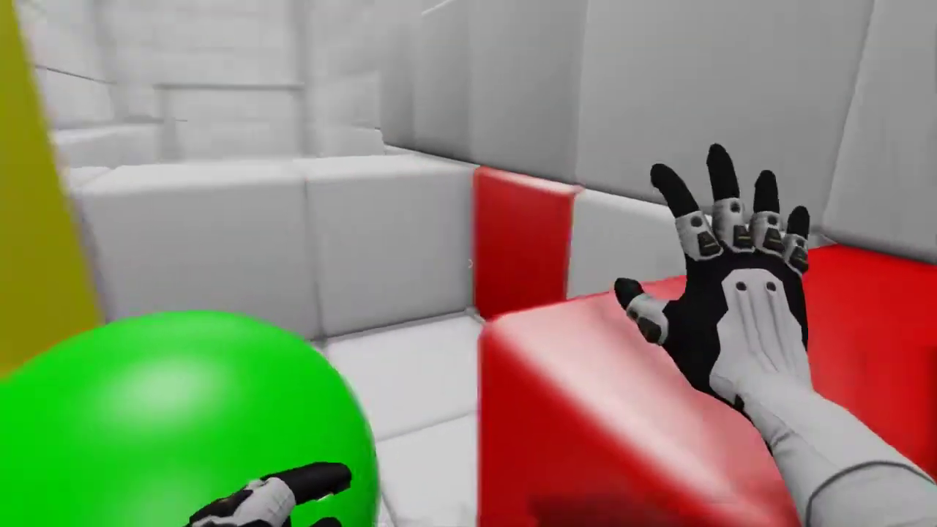
right_click(469, 263)
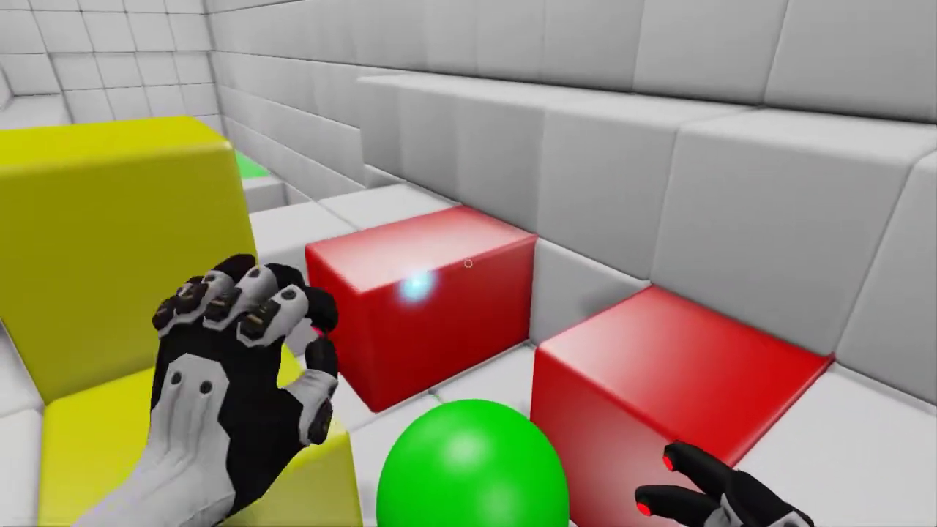
Lower the right red block and extend, then retract, the yellow pillar
left_click(469, 263)
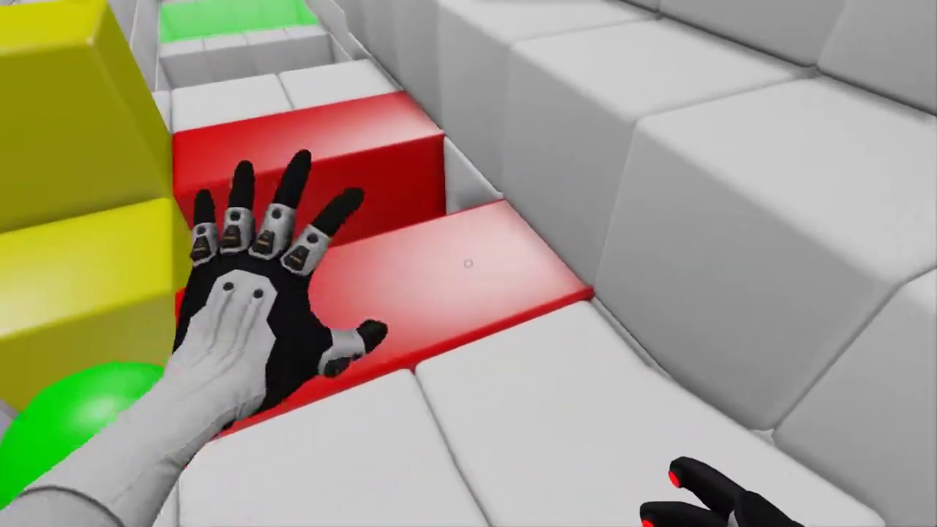
key("s")
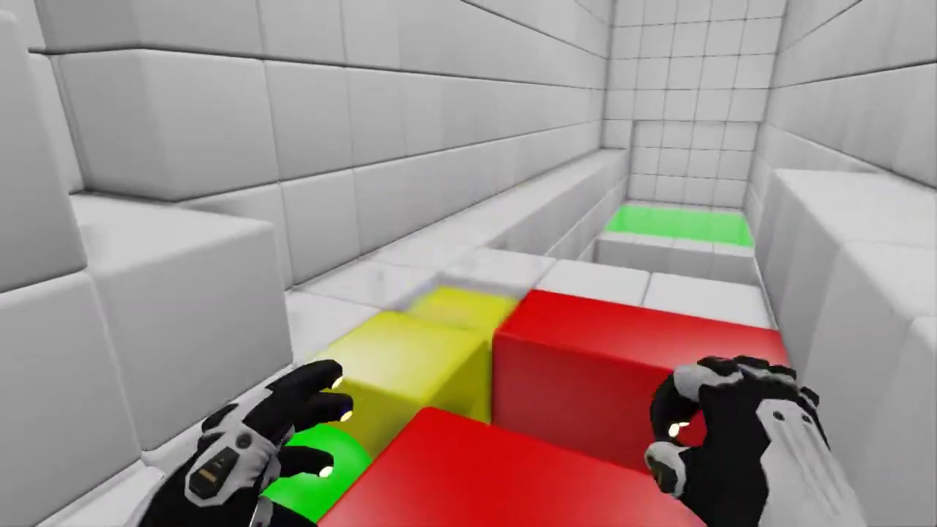
right_click(468, 263)
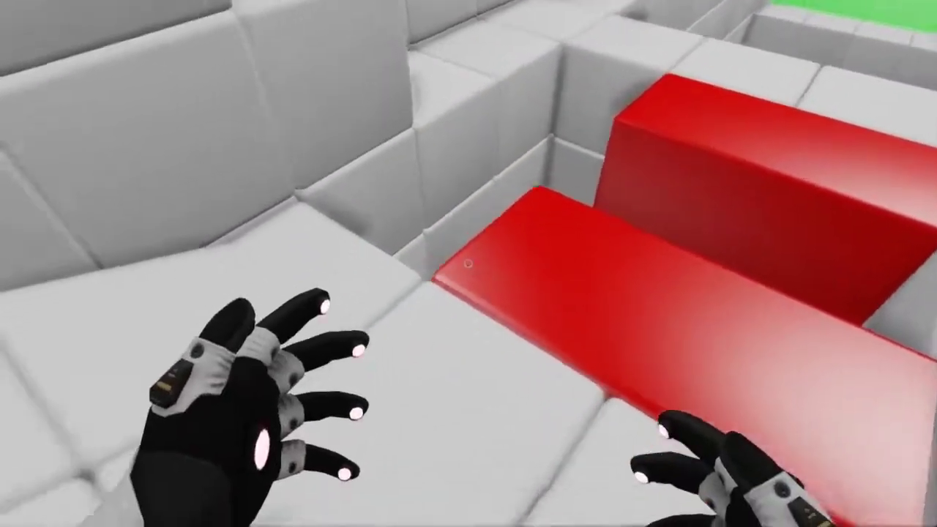
key("w")
left_click(468, 264)
right_click(469, 263)
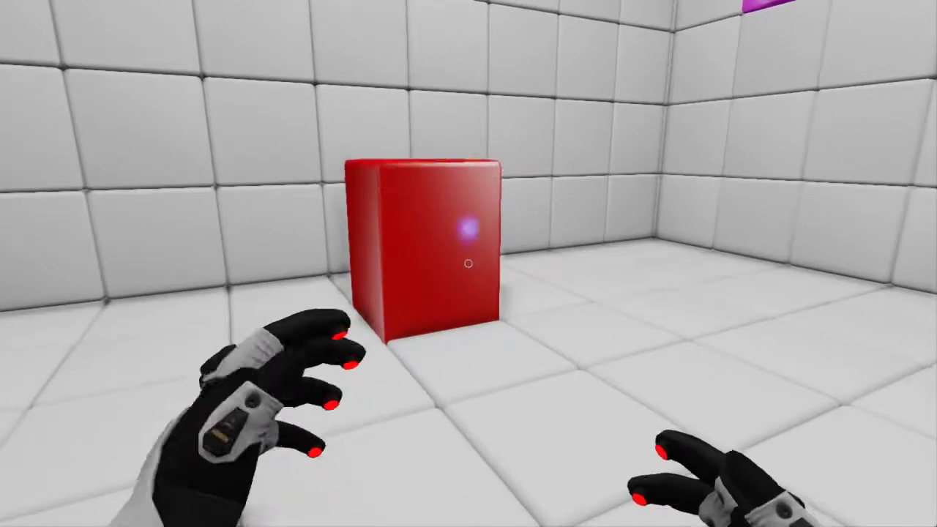
Extend the red cube into a tall pillar and activate the magenta wall arrow block
left_click(469, 264)
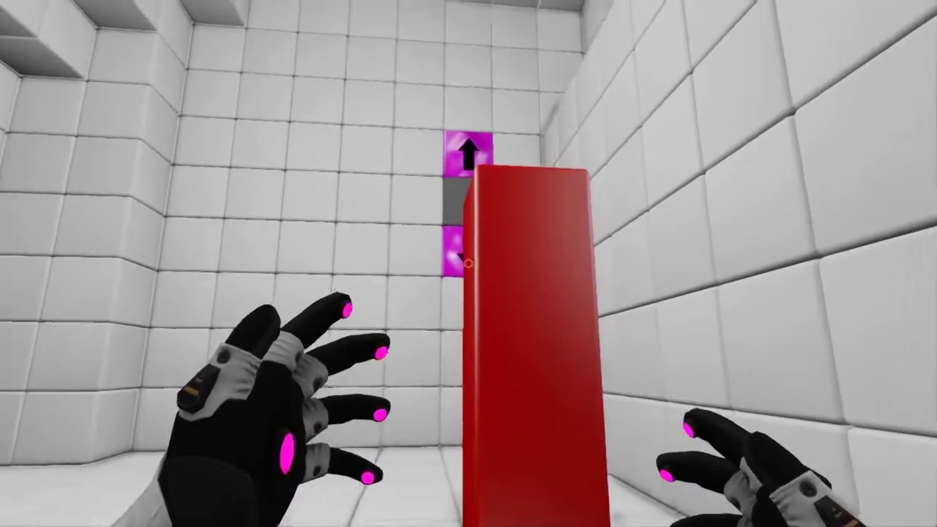
left_click(468, 264)
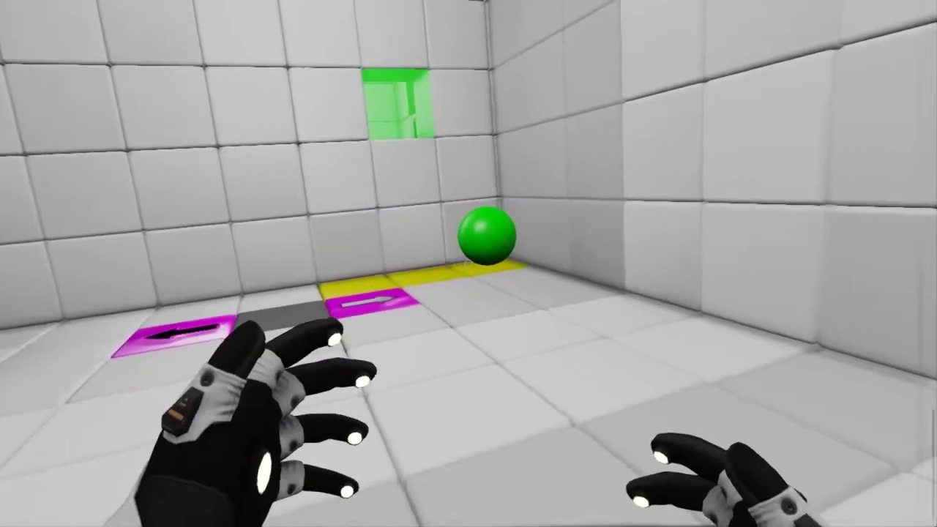
Raise the yellow block and rotate the room repeatedly to roll the ball toward the yellow steps
left_click(322, 329)
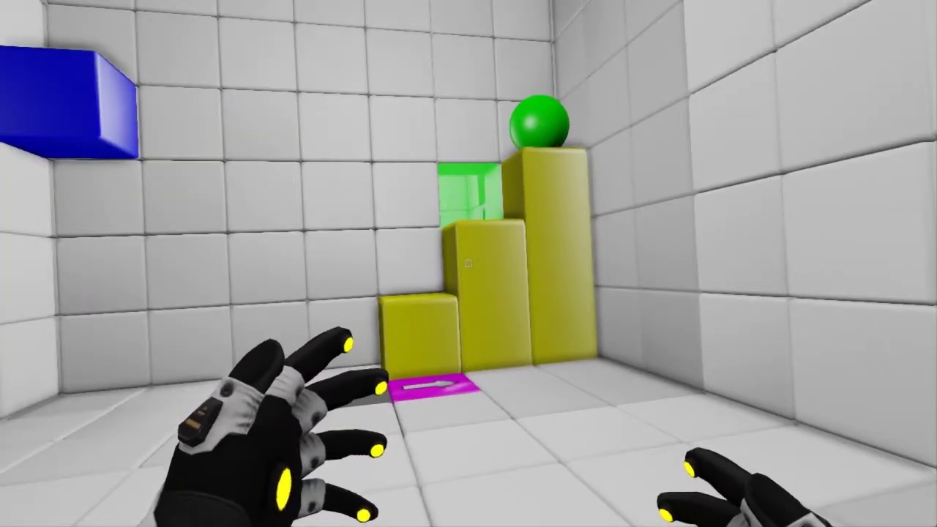
key("Tab")
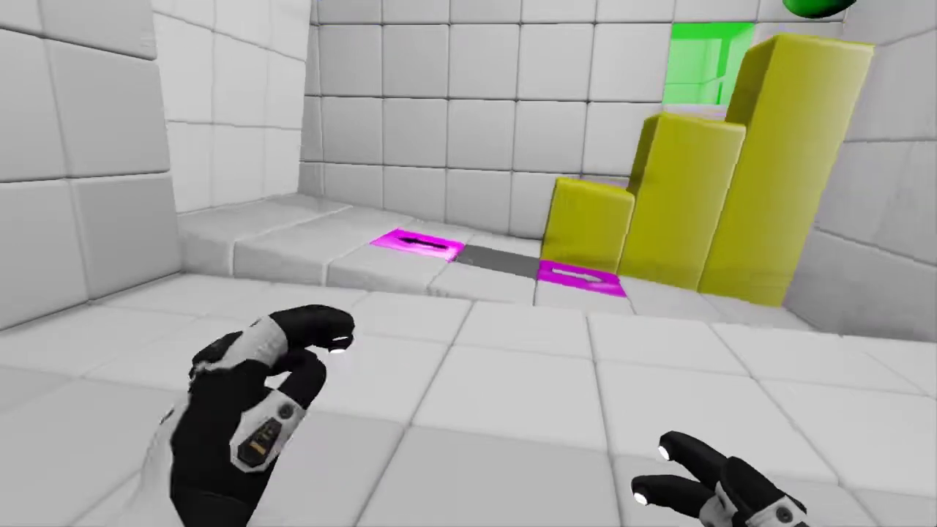
key("Tab")
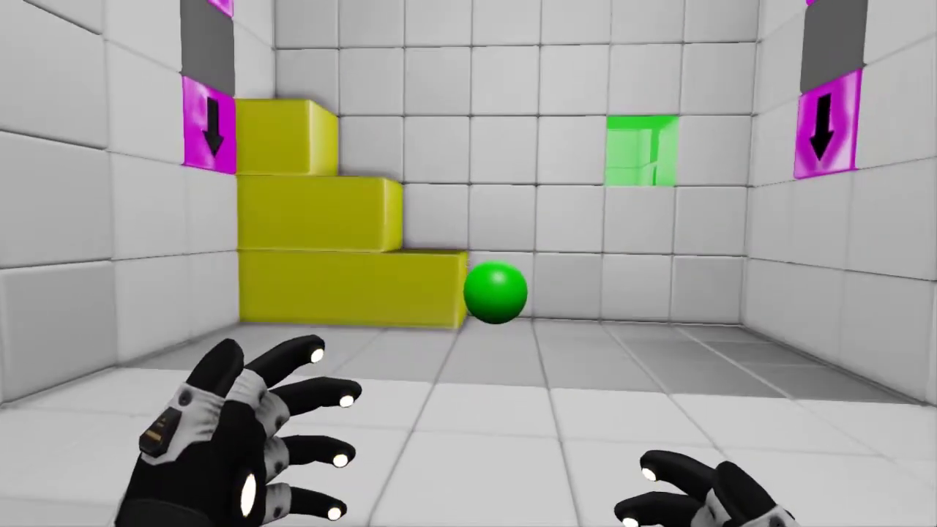
key("Tab")
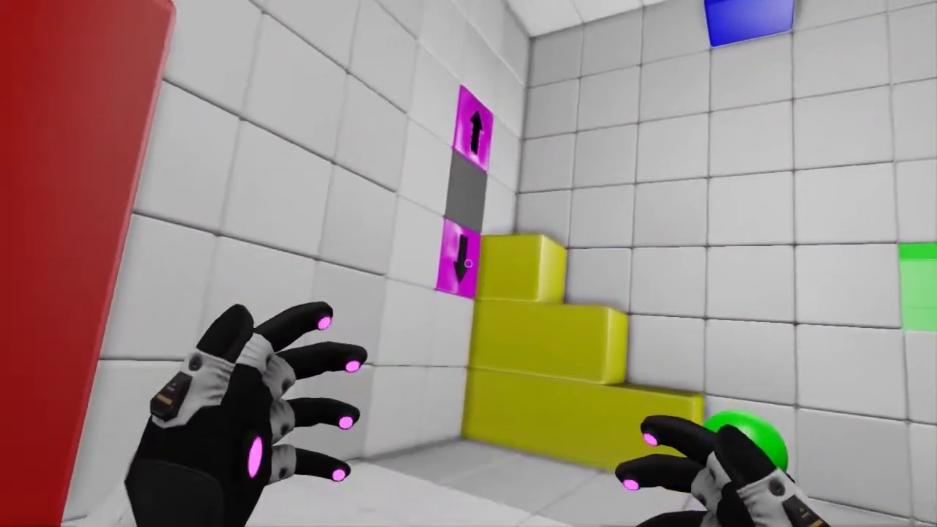
left_click(468, 264)
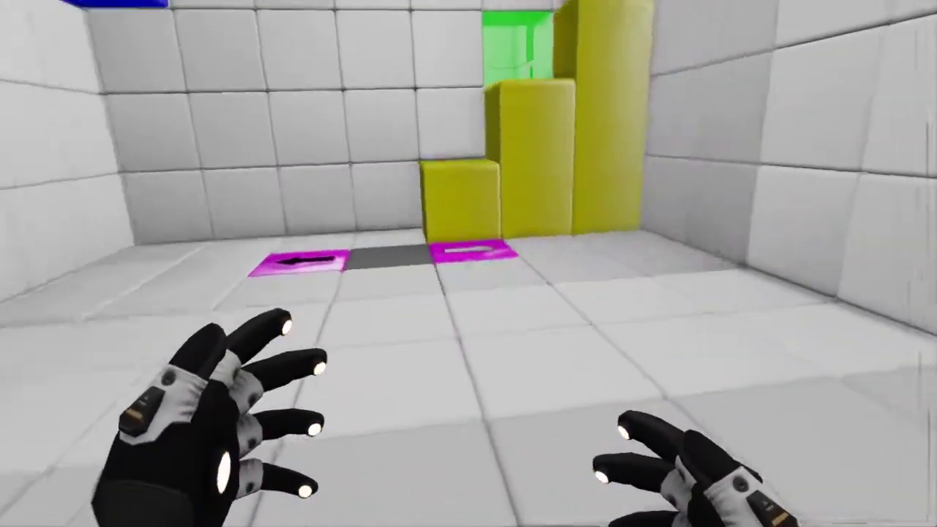
left_click(468, 264)
Lower the blue cube to launch the green ball, then rotate the room to tilt the yellow blocks
left_click_drag(469, 264, 469, 366)
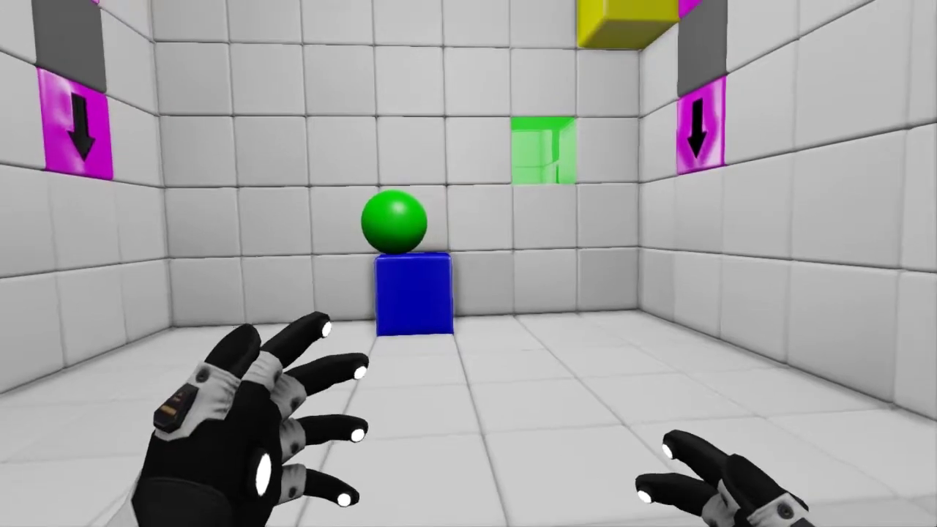
left_click(468, 264)
left_click(469, 264)
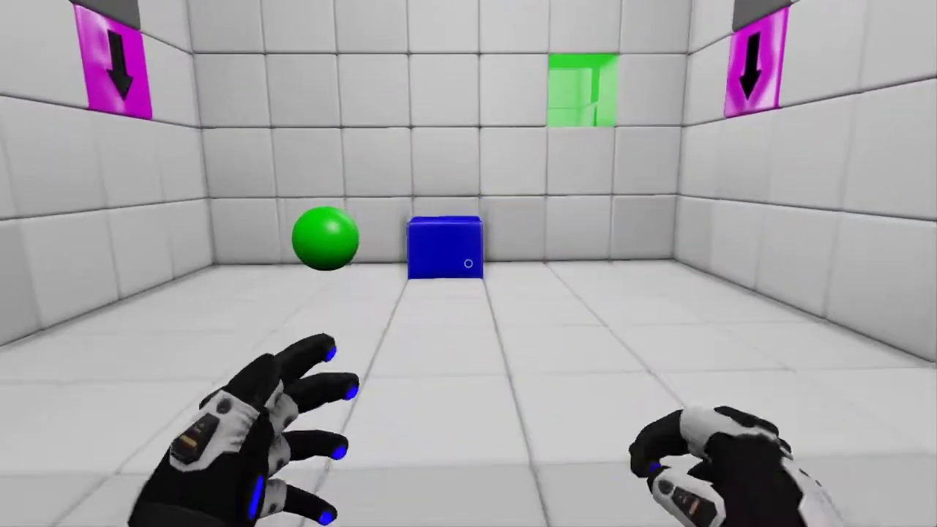
left_click_drag(469, 263, 293, 183)
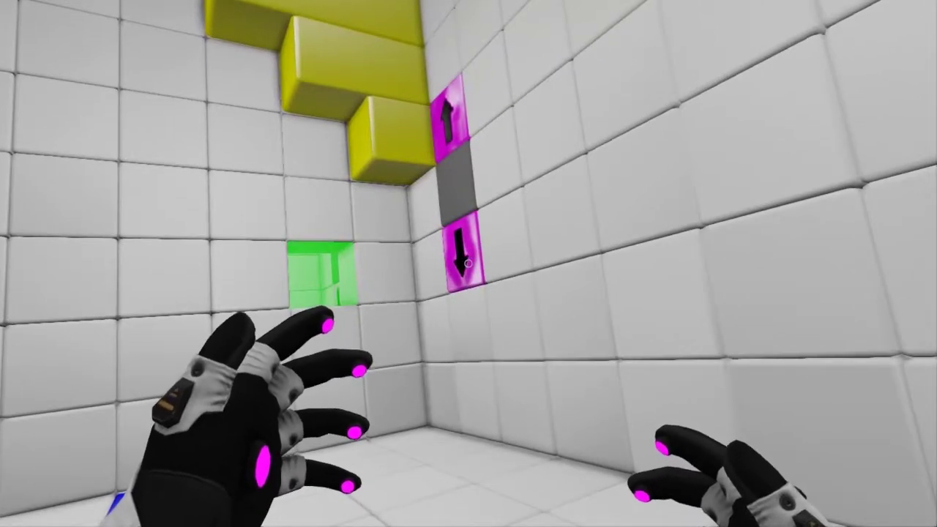
left_click(468, 263)
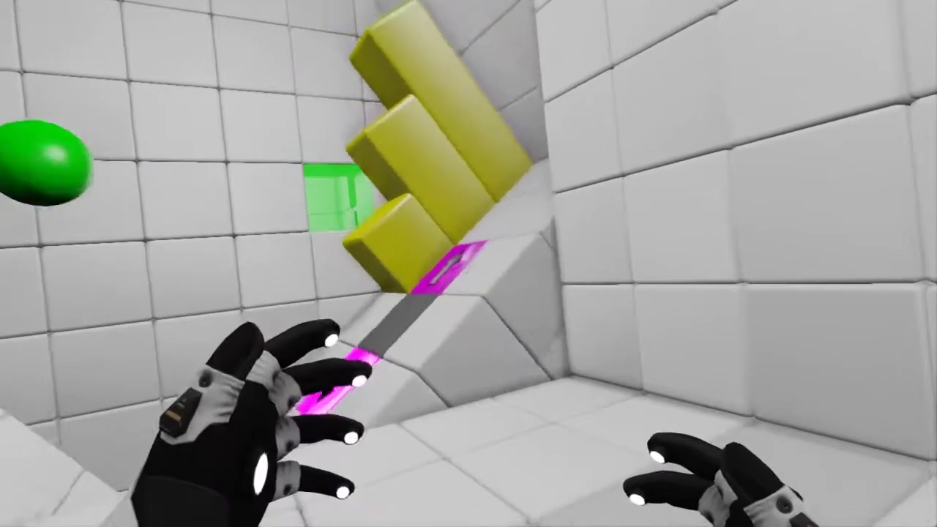
left_click_drag(468, 264, 644, 264)
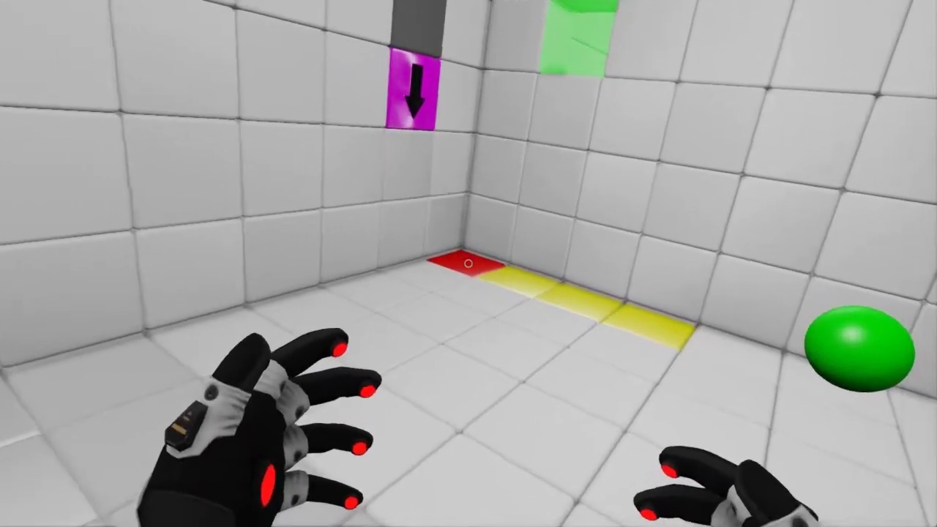
Raise the red cube and yellow steps, then rotate the room three times to roll the ball on
left_click(468, 262)
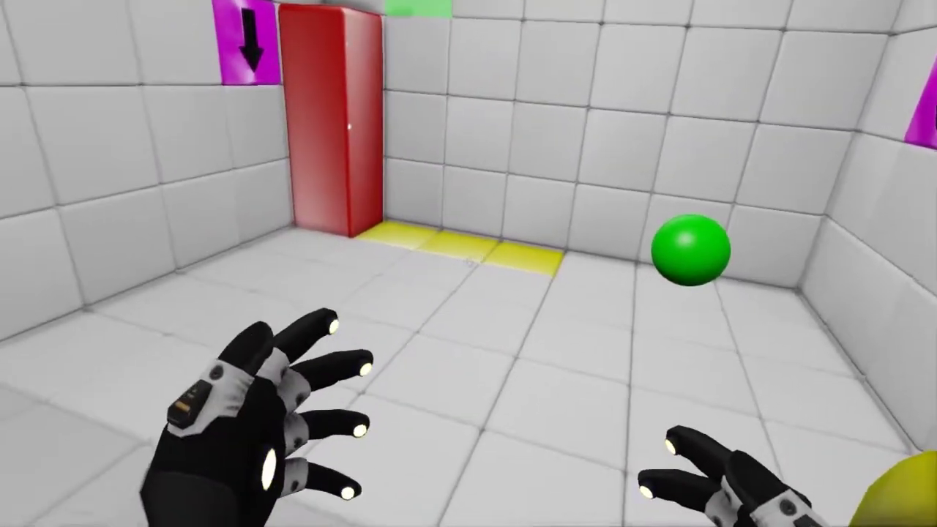
left_click(468, 263)
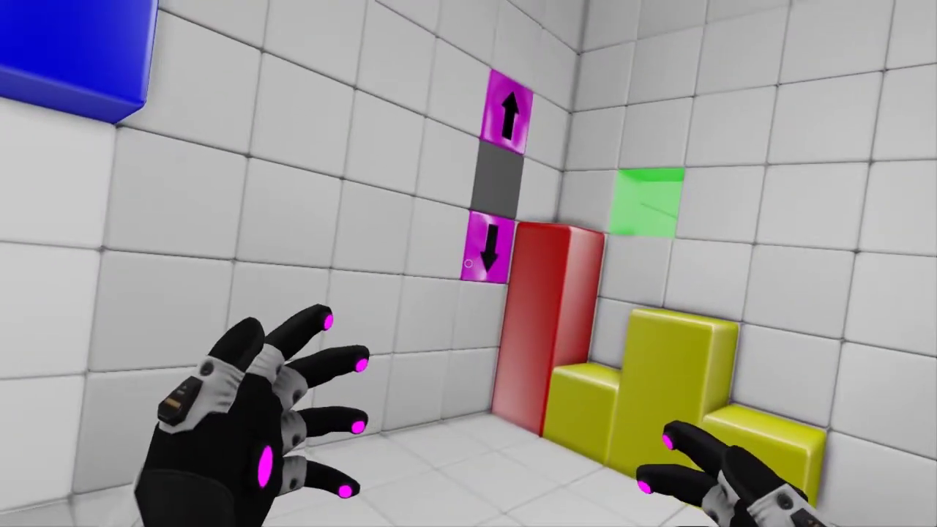
left_click(468, 262)
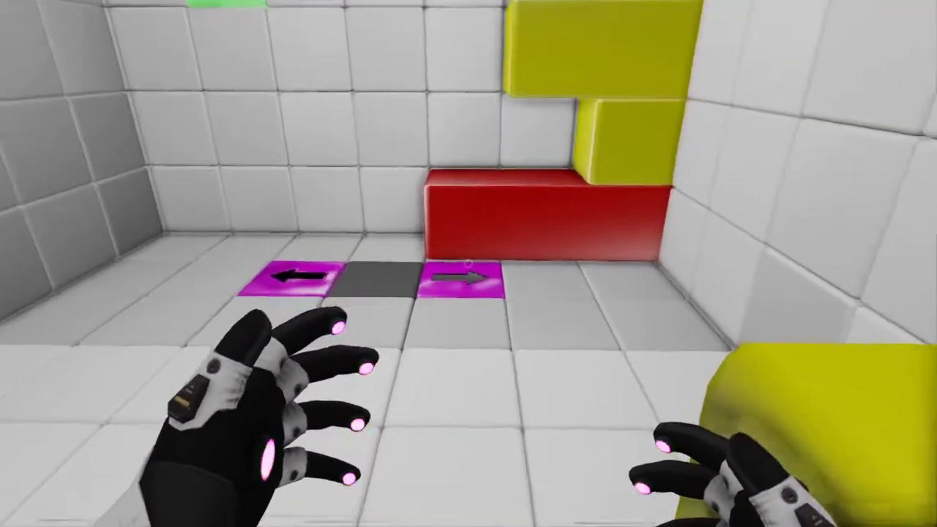
left_click(467, 263)
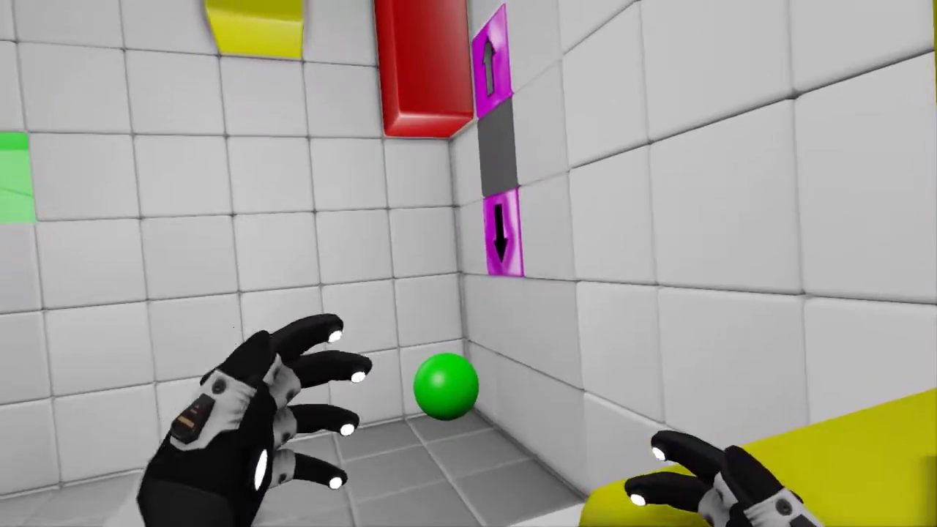
left_click(467, 263)
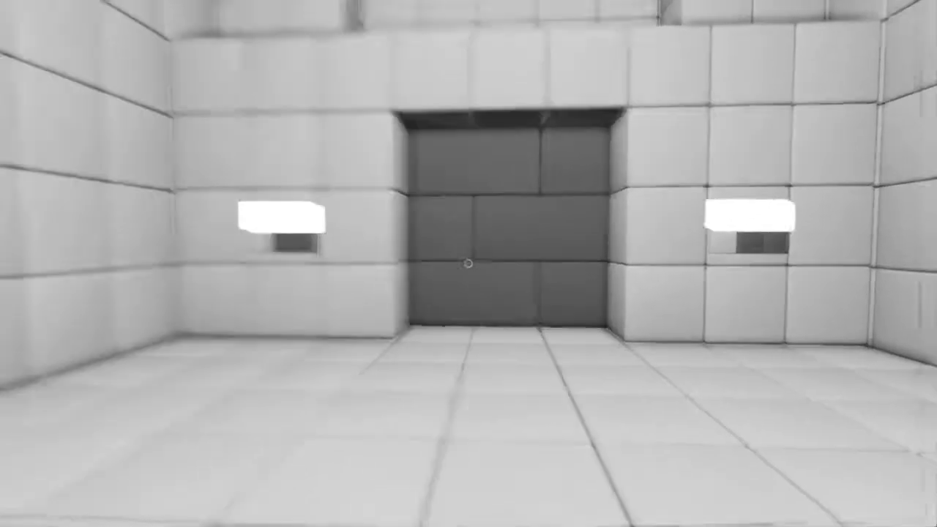
Walk through the opened door and down the white corridor into the next room
key("w")
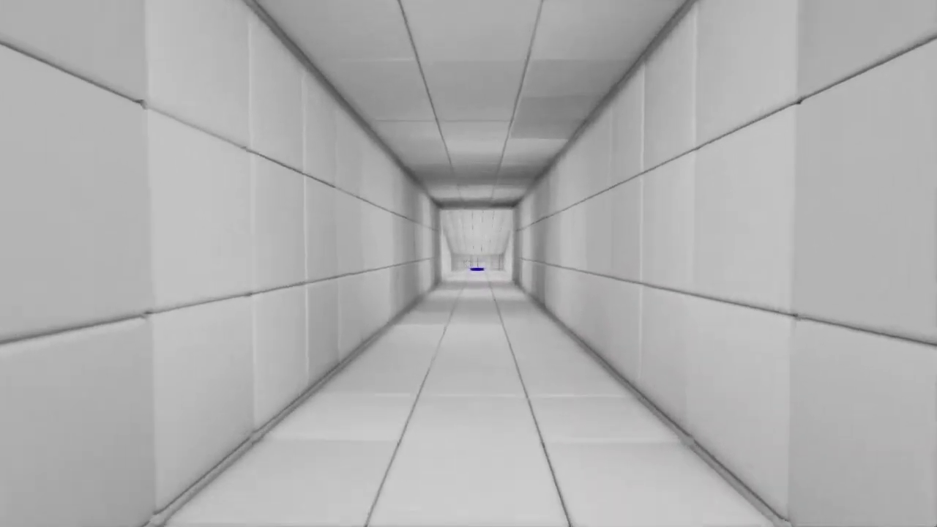
key("w")
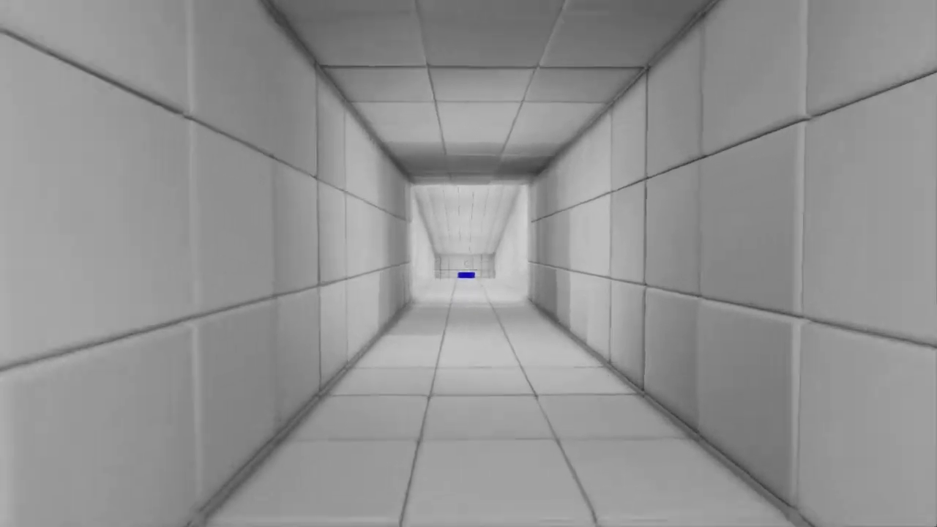
key("w")
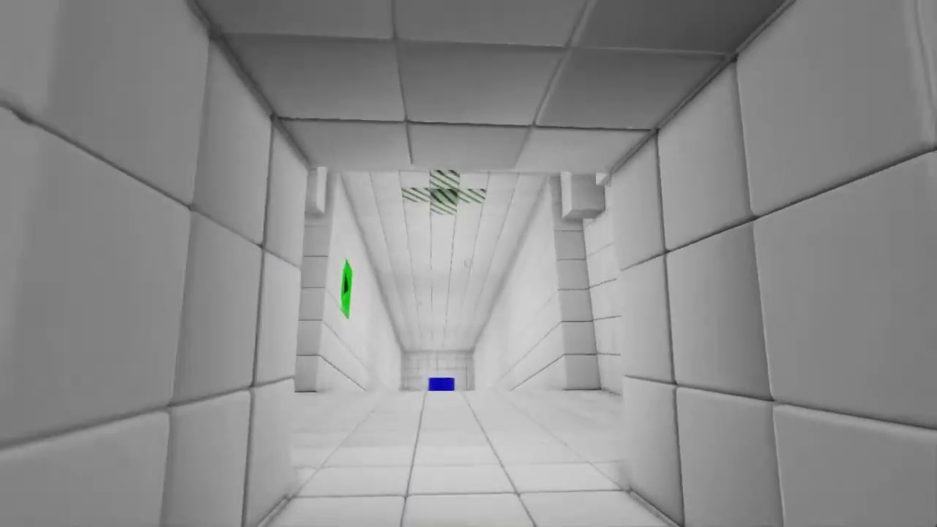
key("w")
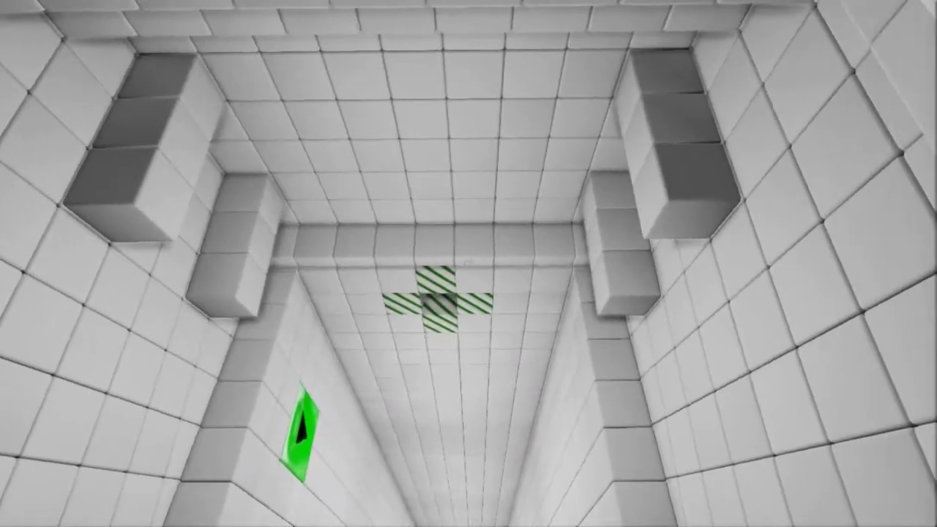
key("w")
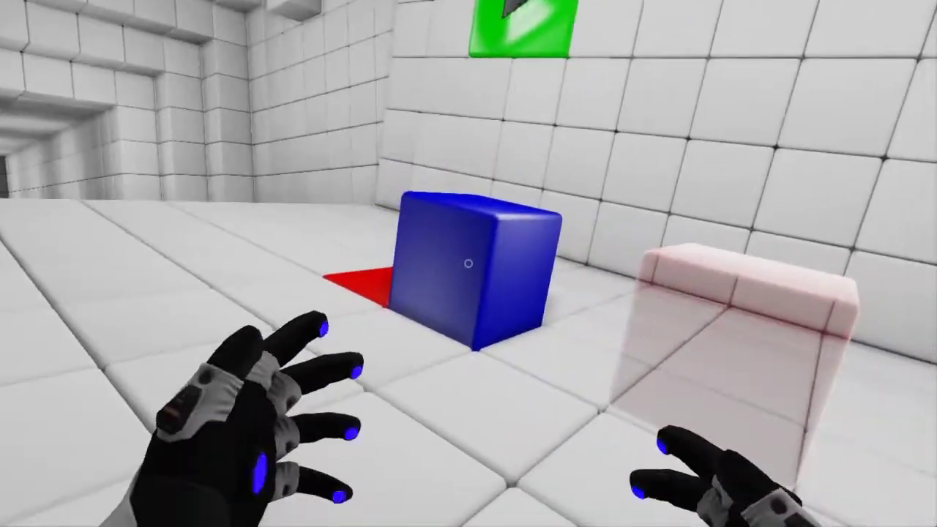
Activate the blue cube in the red-and-blue cube room
left_click(468, 263)
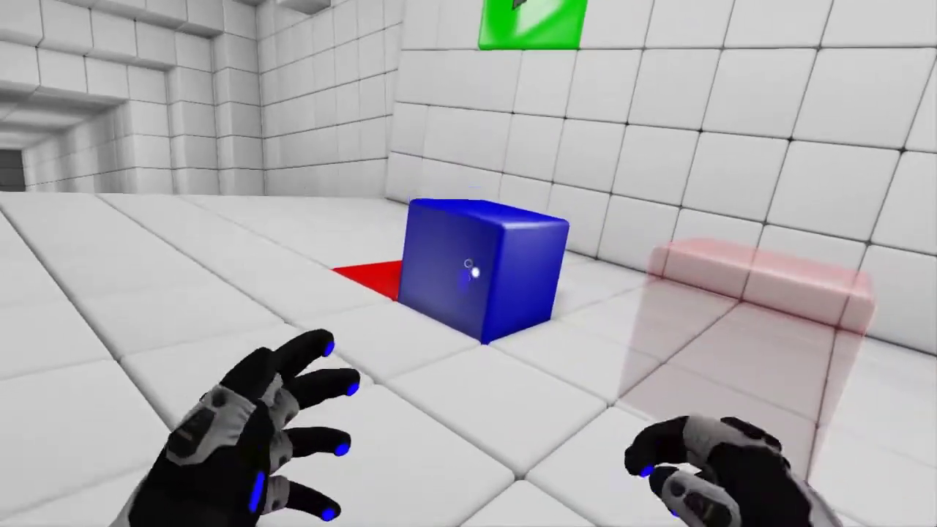